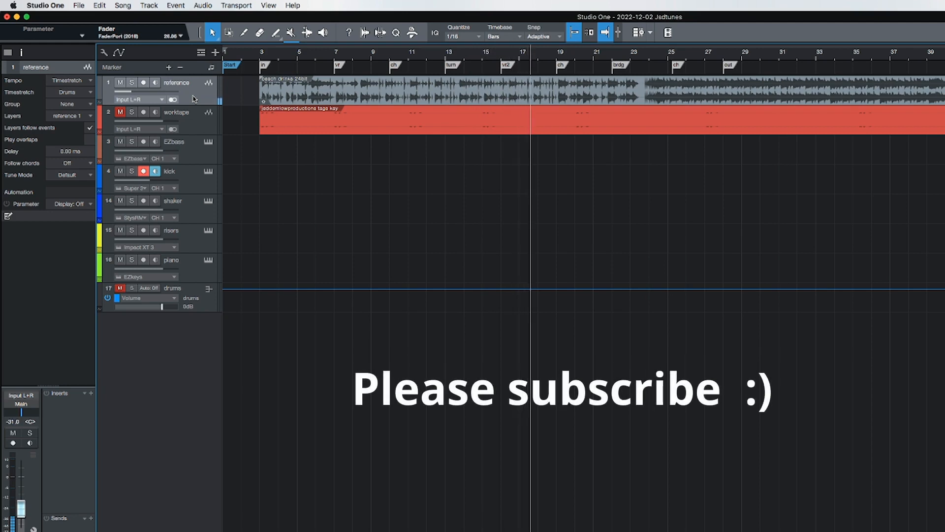
# - Stop song playback
pyautogui.press('space')
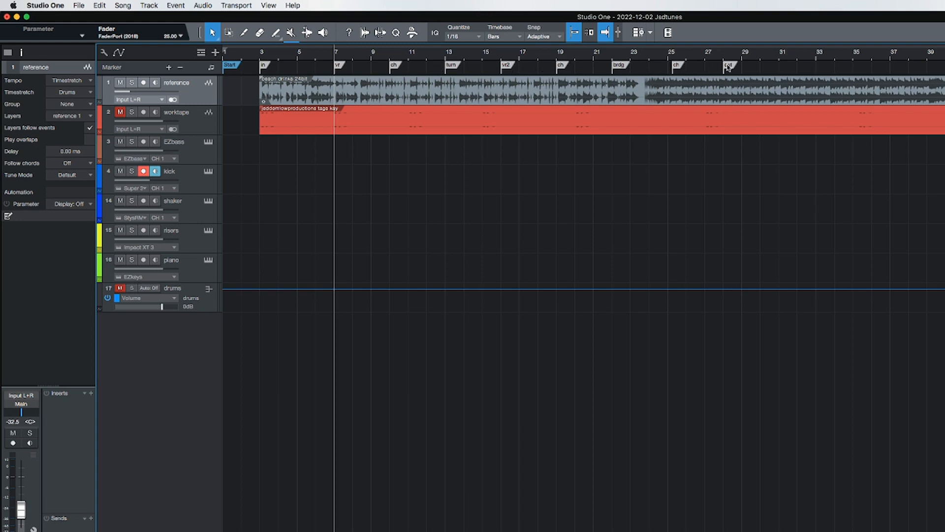
pyautogui.scroll(1, 430, 57)
pyautogui.scroll(-3, 430, 58)
pyautogui.scroll(3, 430, 58)
pyautogui.scroll(-5, 429, 58)
pyautogui.scroll(1, 425, 60)
pyautogui.scroll(3, 423, 60)
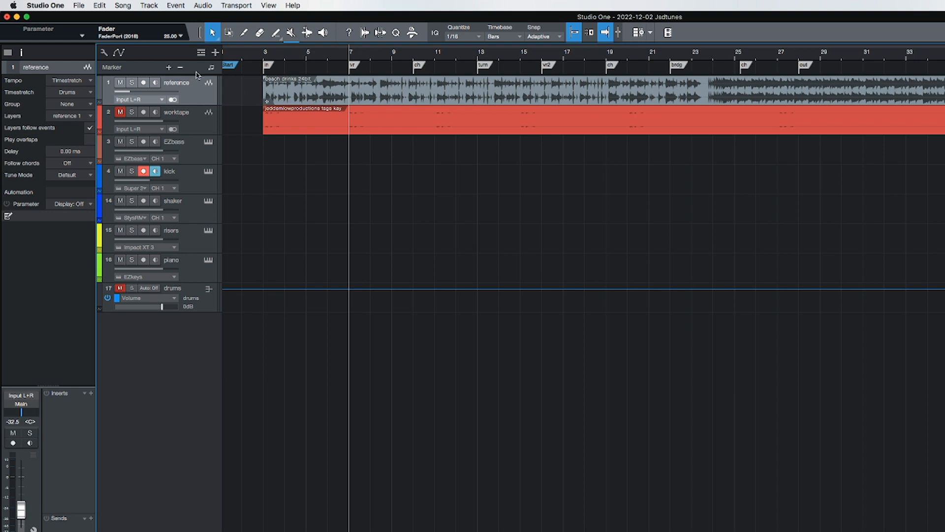
# - Select the run of song markers from ch to out and move the ch marker to bar 13
pyautogui.click(355, 66)
pyautogui.moveTo(356, 67)
pyautogui.mouseDown()
pyautogui.moveTo(332, 68)
pyautogui.moveTo(830, 67)
pyautogui.mouseUp()
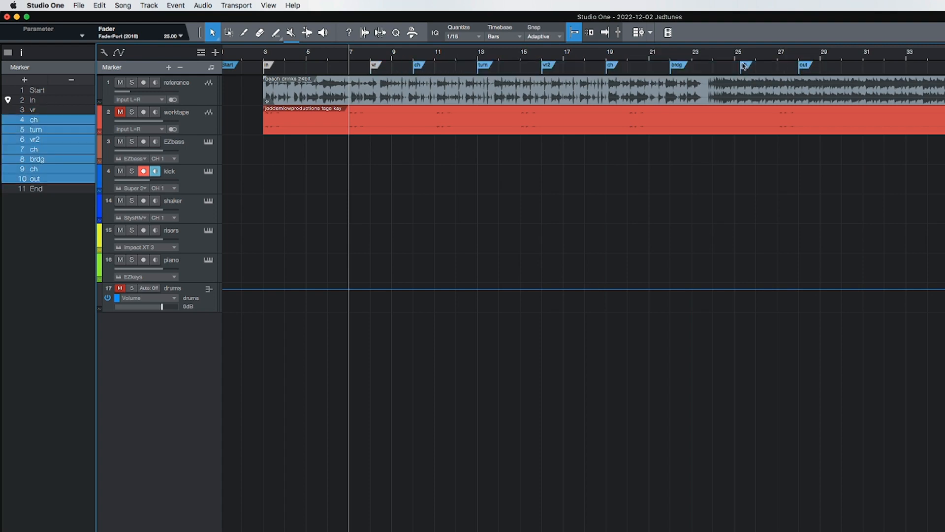
pyautogui.moveTo(419, 67)
pyautogui.mouseDown()
pyautogui.moveTo(660, 67)
pyautogui.moveTo(487, 73)
pyautogui.mouseUp()
# - Move the turn, vr2 and ch markers to about bars 20, 21 and 27
pyautogui.click(626, 66)
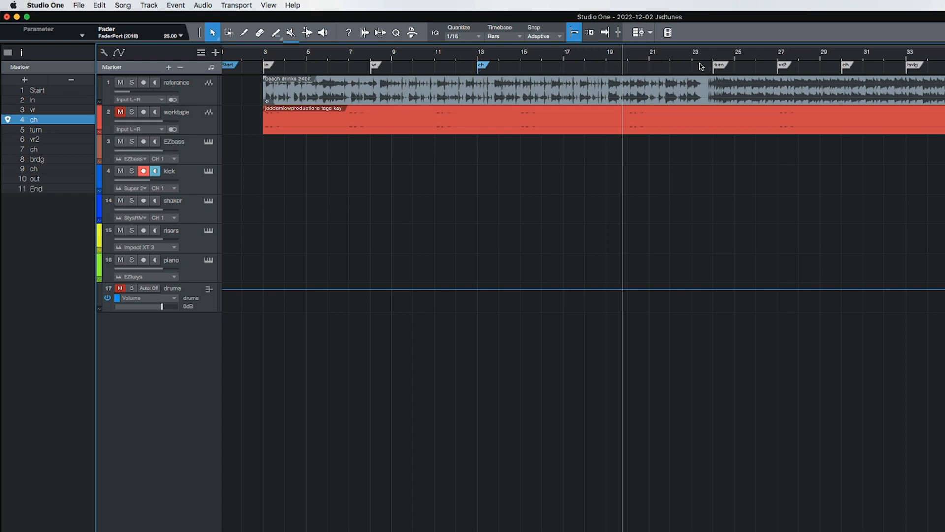
pyautogui.moveTo(720, 68); pyautogui.dragTo(634, 68)
pyautogui.moveTo(783, 66); pyautogui.dragTo(655, 69)
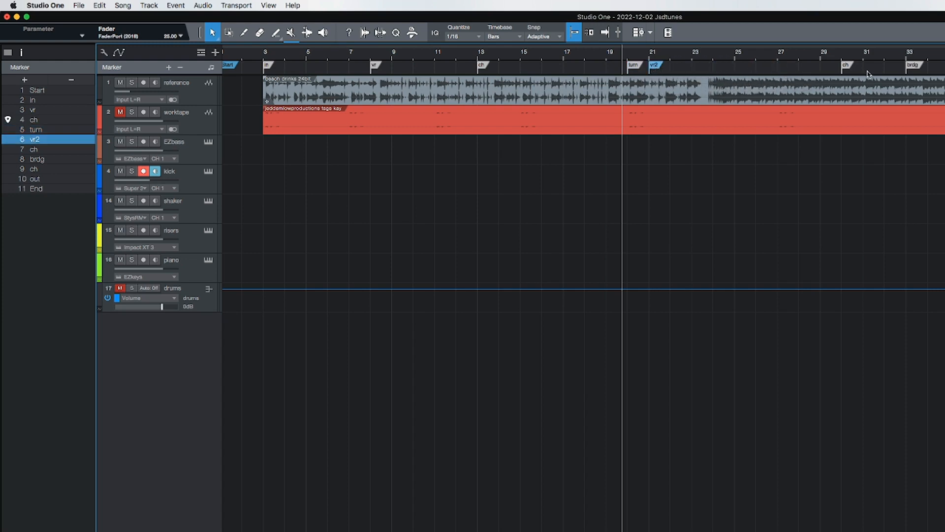
pyautogui.moveTo(846, 67); pyautogui.dragTo(783, 67)
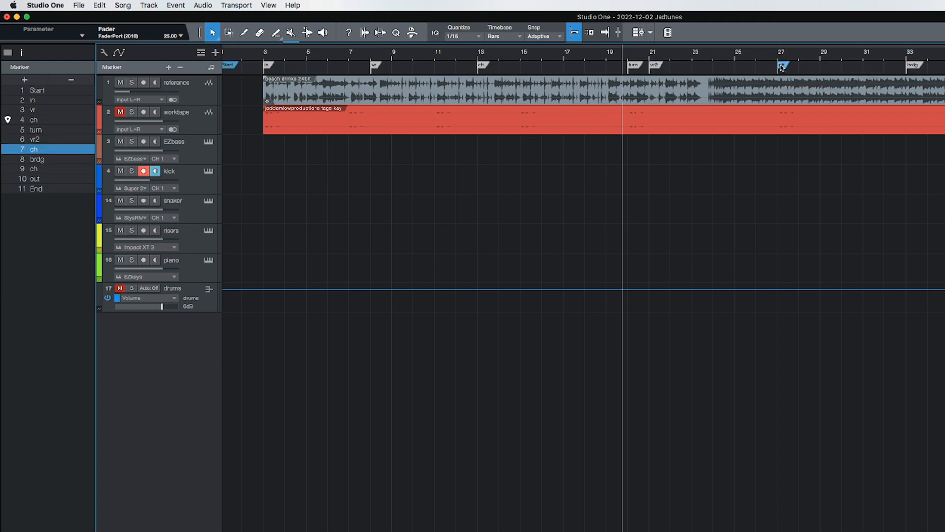
# - Move the brdg marker to about bar 61, beyond the end of the song
pyautogui.hscroll(5, 781, 68)
pyautogui.hscroll(2, 781, 68)
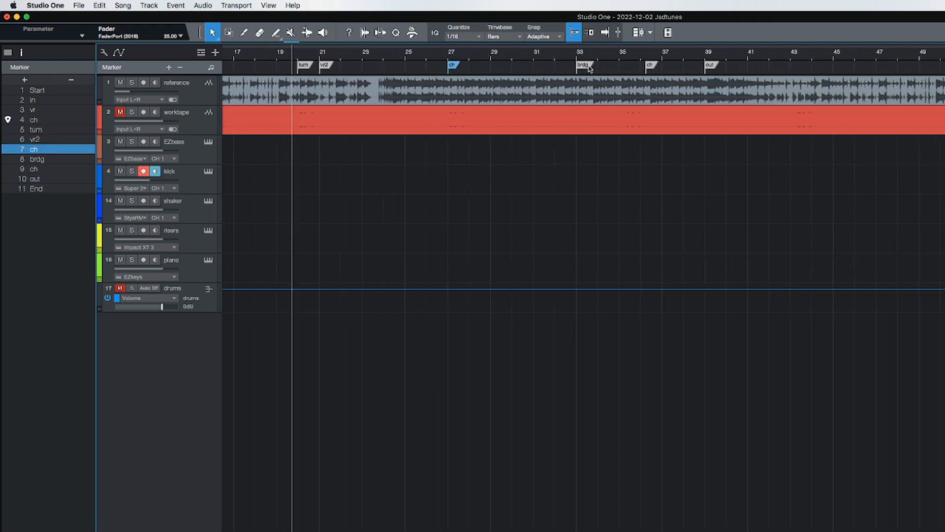
pyautogui.scroll(-3, 592, 67)
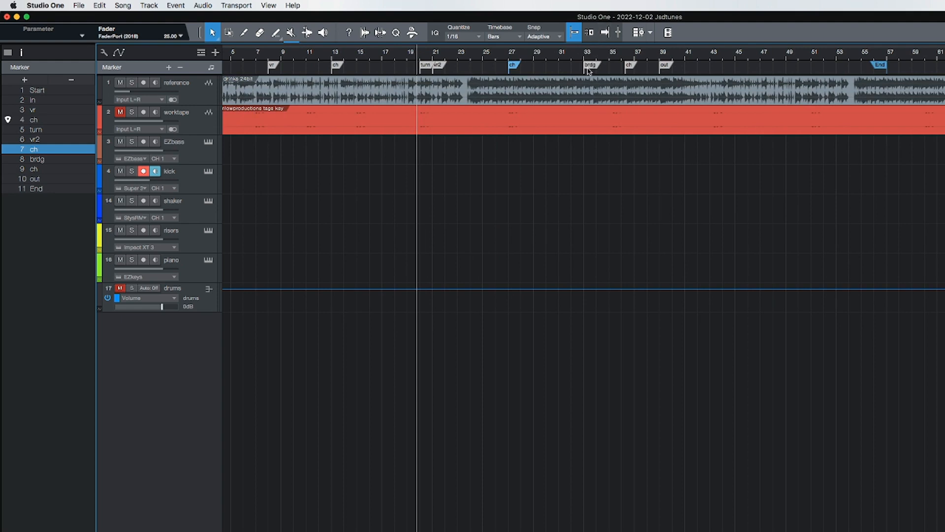
pyautogui.click(590, 67)
pyautogui.moveTo(589, 67); pyautogui.dragTo(938, 69)
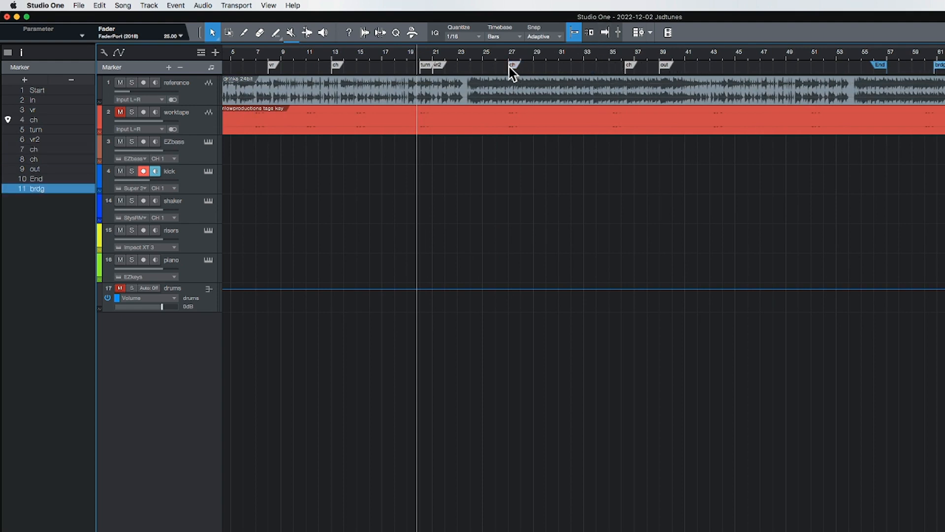
# - Move the ch, out and End markers to about bars 33, 36 and 38
pyautogui.moveTo(629, 66); pyautogui.dragTo(590, 72)
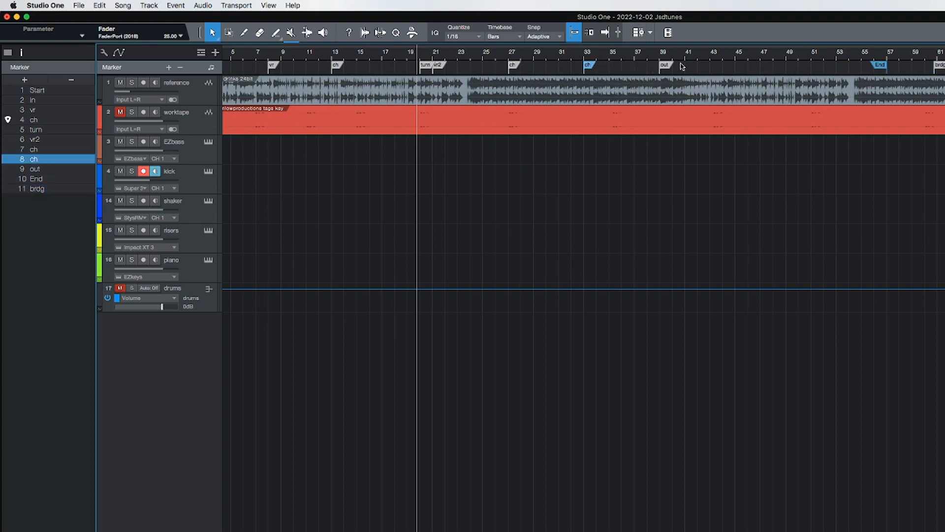
pyautogui.moveTo(664, 68); pyautogui.dragTo(624, 68)
pyautogui.moveTo(883, 66); pyautogui.dragTo(657, 69)
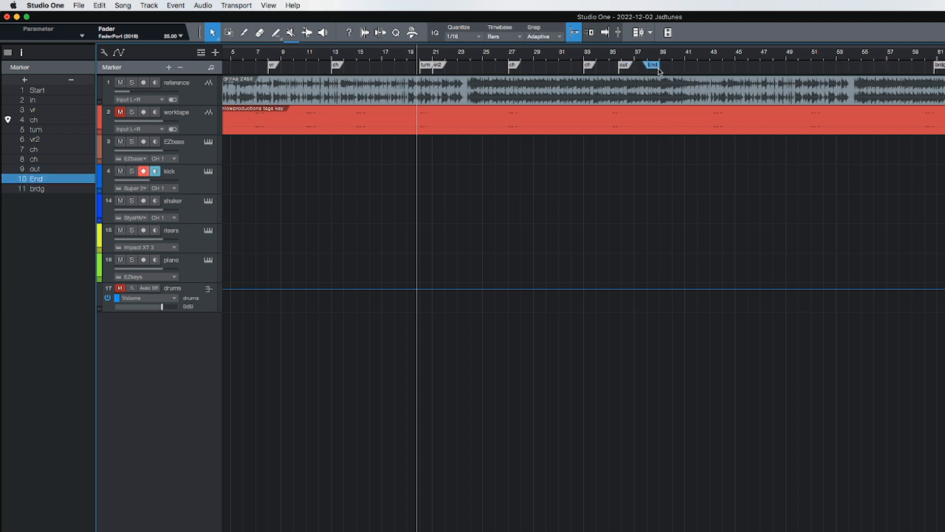
# - Place the playhead just before the turn marker and add a new marker there
pyautogui.hscroll(-2, 425, 72)
pyautogui.hscroll(-2, 424, 72)
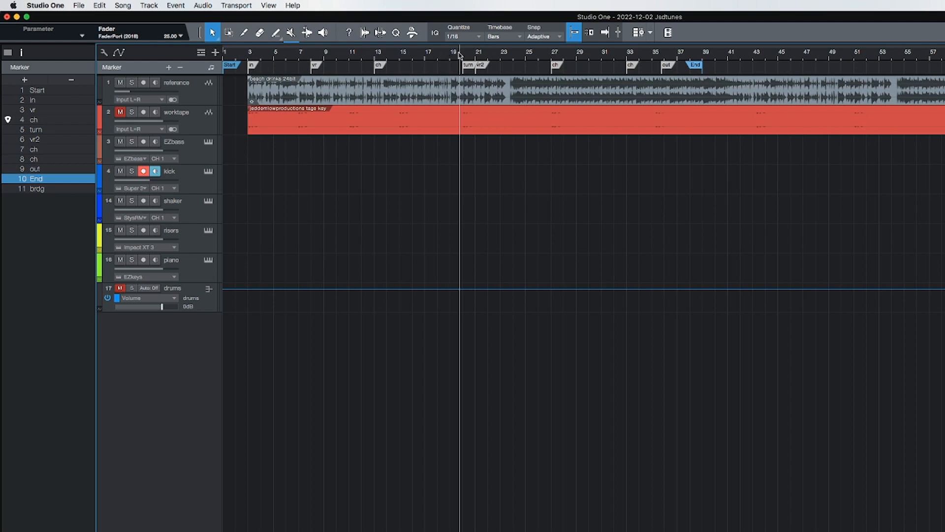
pyautogui.moveTo(459, 52); pyautogui.dragTo(459, 54)
pyautogui.hscroll(-5, 425, 69)
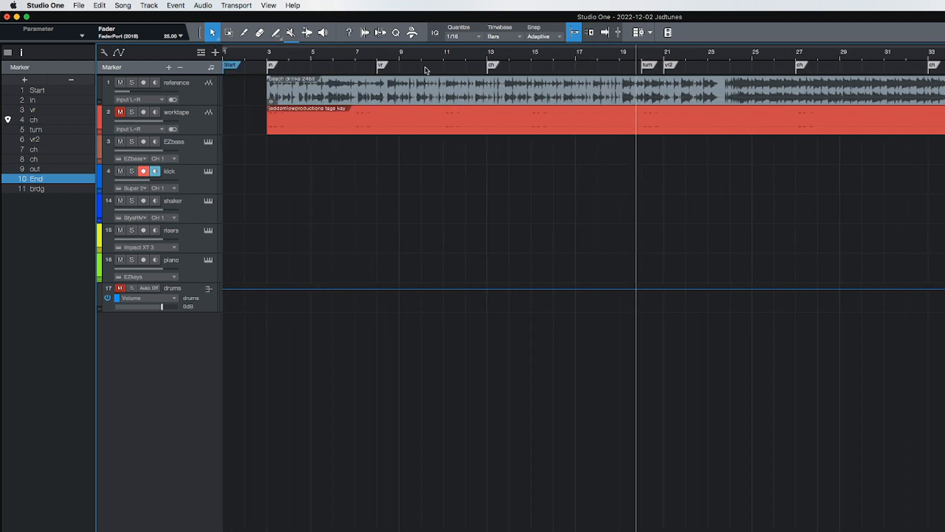
pyautogui.click(168, 67)
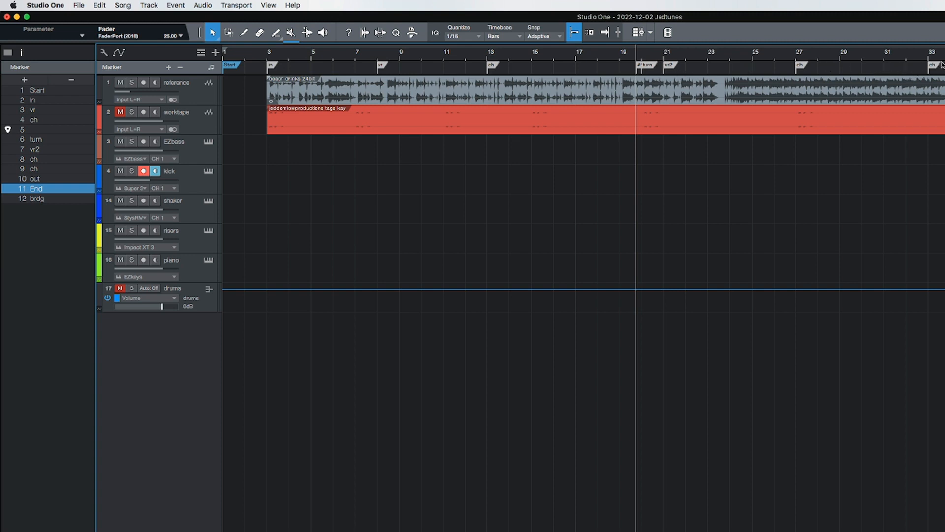
# - Open the instrument editor for the kick track's Superior Drummer 3 instrument
pyautogui.hscroll(5, 878, 67)
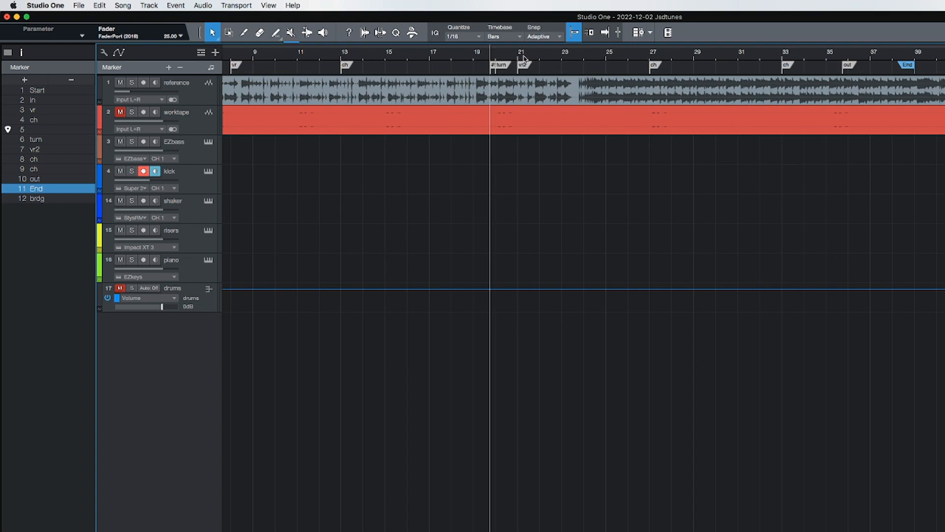
pyautogui.hscroll(-3, 346, 148)
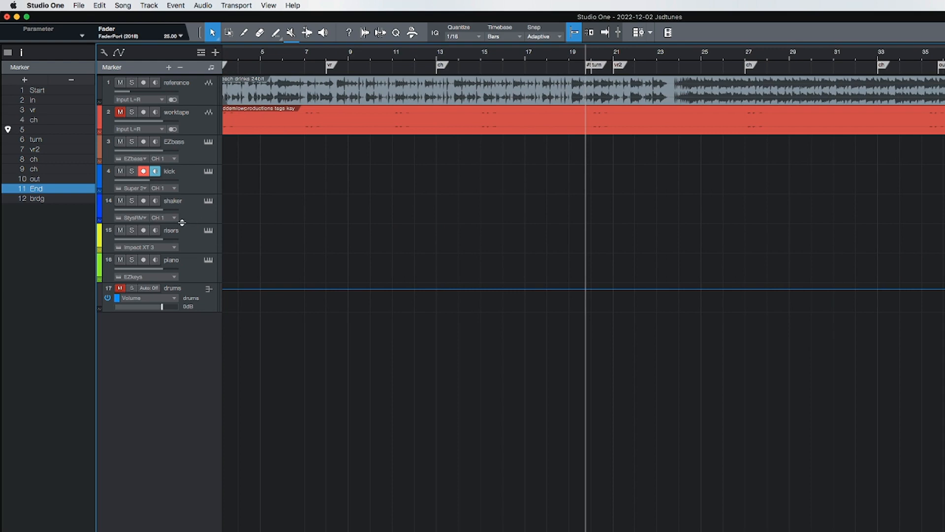
pyautogui.click(196, 184)
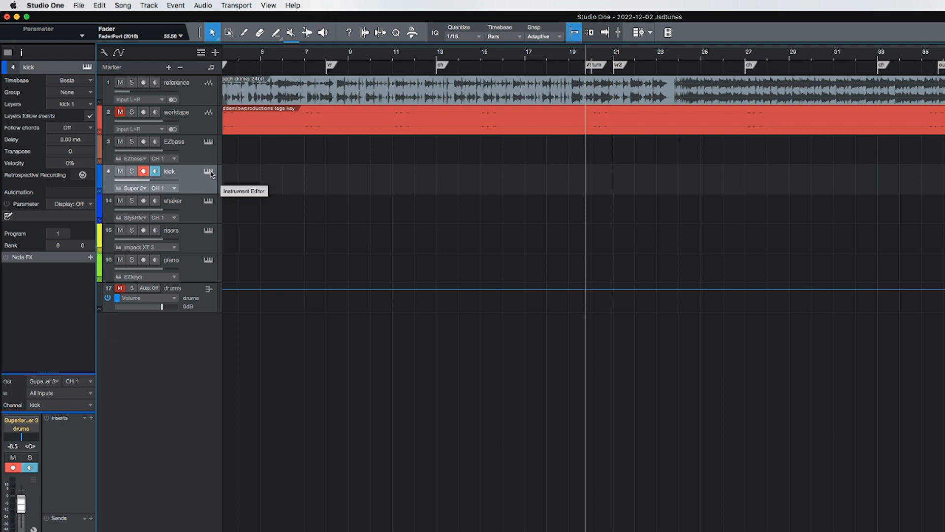
pyautogui.click(207, 172)
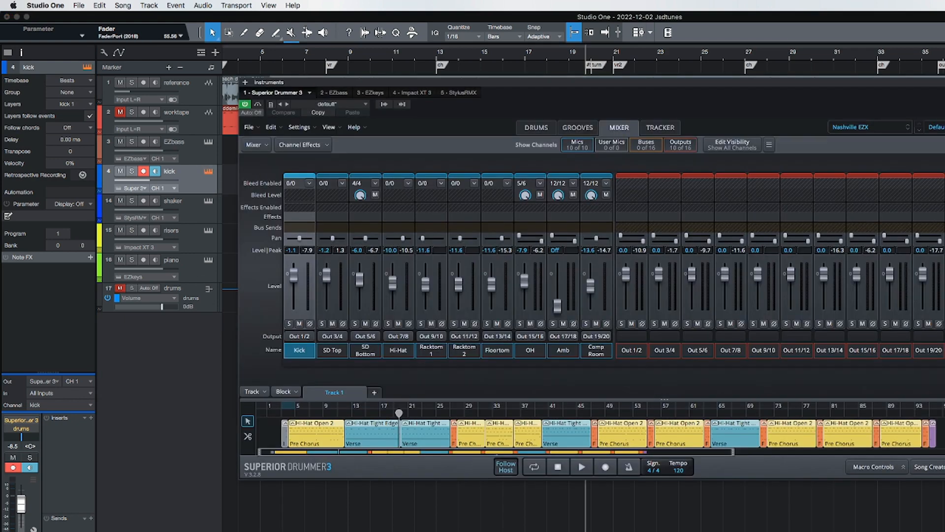
# - Mute the reference track and play the drums back
pyautogui.press('space')
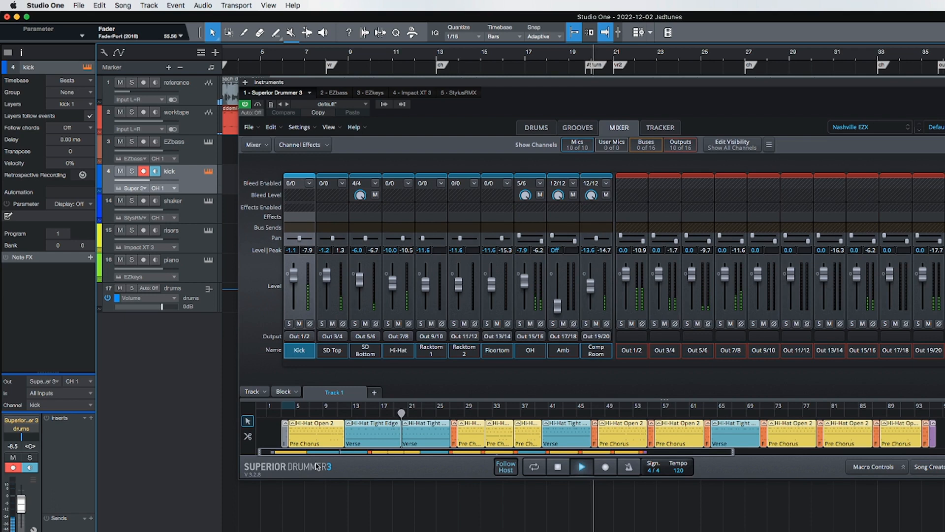
pyautogui.click(120, 82)
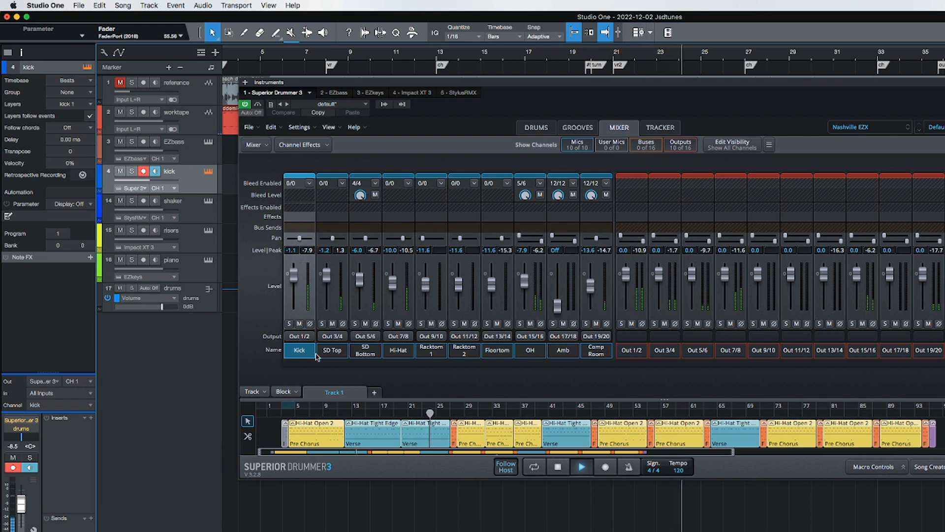
pyautogui.press('space')
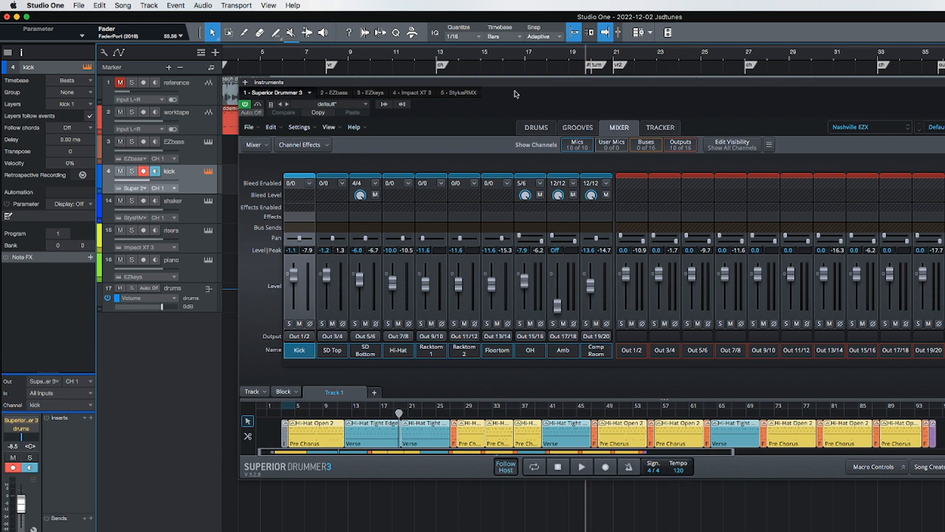
pyautogui.click(325, 60)
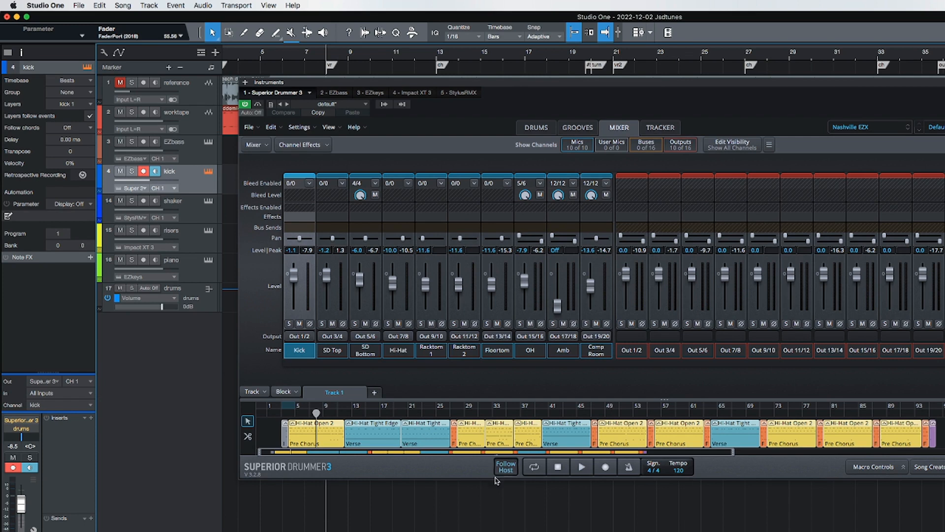
pyautogui.press('space')
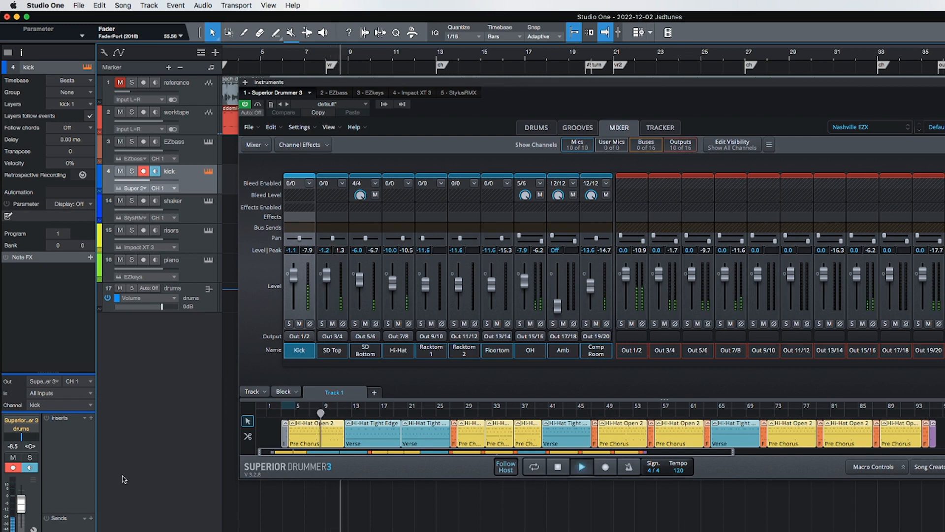
# - Solo the drums folder track
pyautogui.click(197, 290)
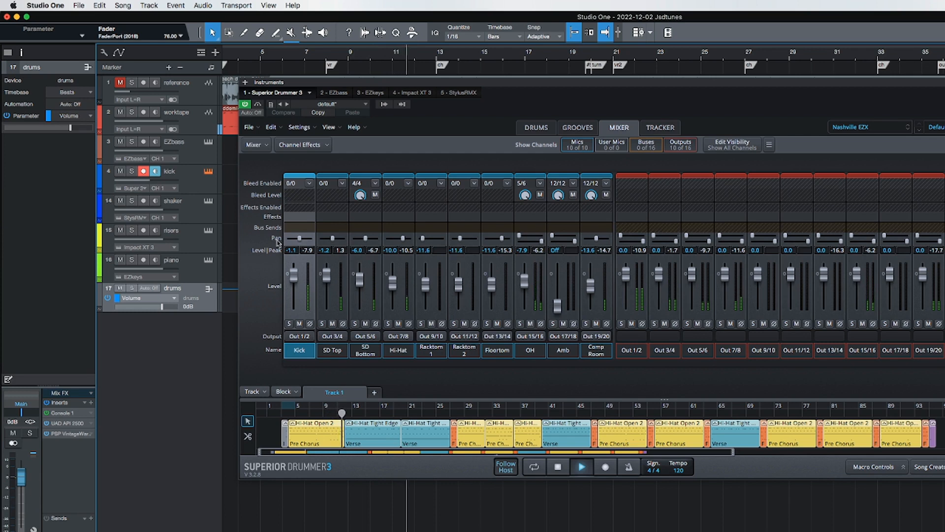
pyautogui.click(188, 122)
pyautogui.click(120, 113)
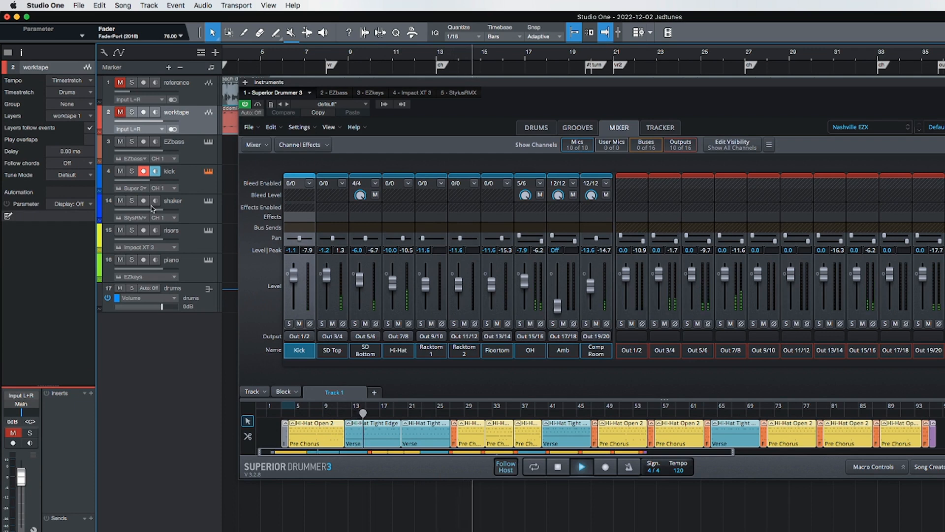
pyautogui.click(132, 288)
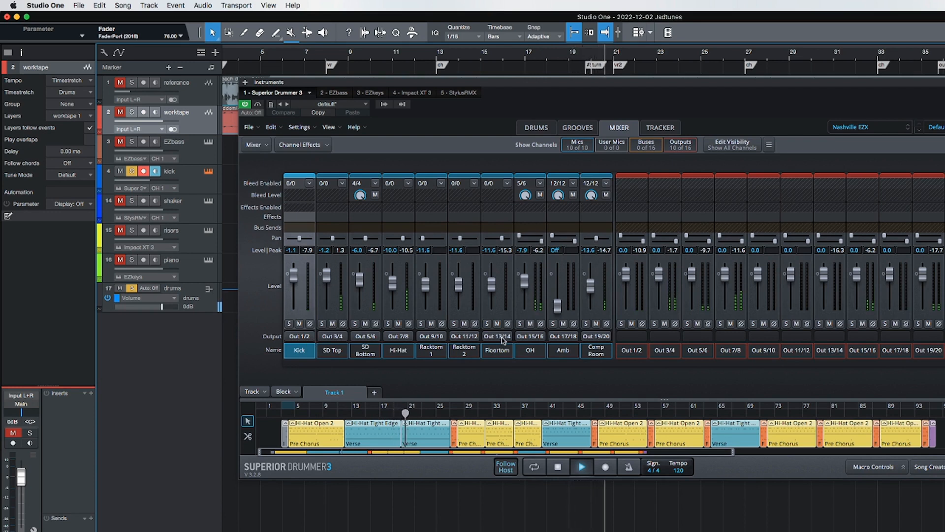
# - Set the Kick fader to 1.3, SD Top to -0.6 and SD Bottom to -3.1 in the drum mixer
pyautogui.moveTo(294, 272)
pyautogui.mouseDown()
pyautogui.moveTo(297, 316)
pyautogui.moveTo(296, 274)
pyautogui.mouseUp()
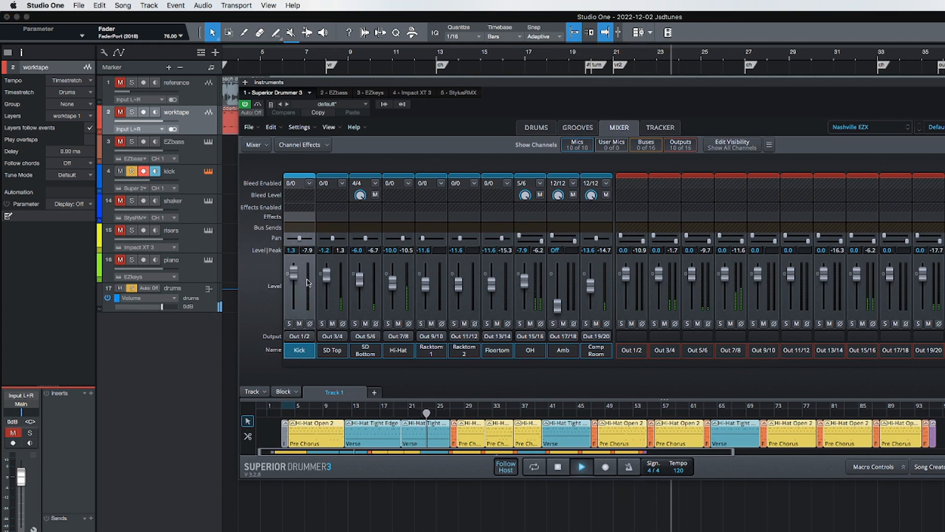
pyautogui.moveTo(327, 276); pyautogui.dragTo(331, 344)
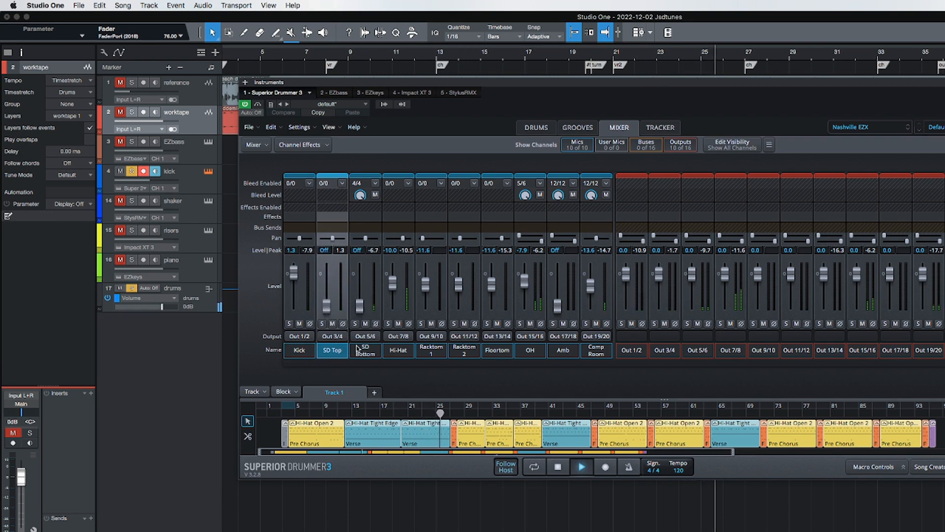
pyautogui.moveTo(361, 291); pyautogui.dragTo(333, 277)
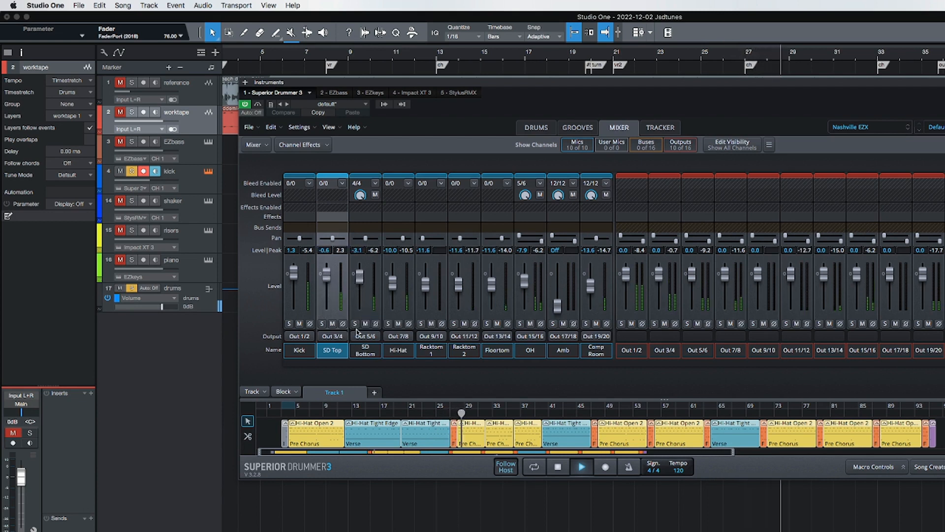
# - Stop playback and close the Superior Drummer window
pyautogui.press('space')
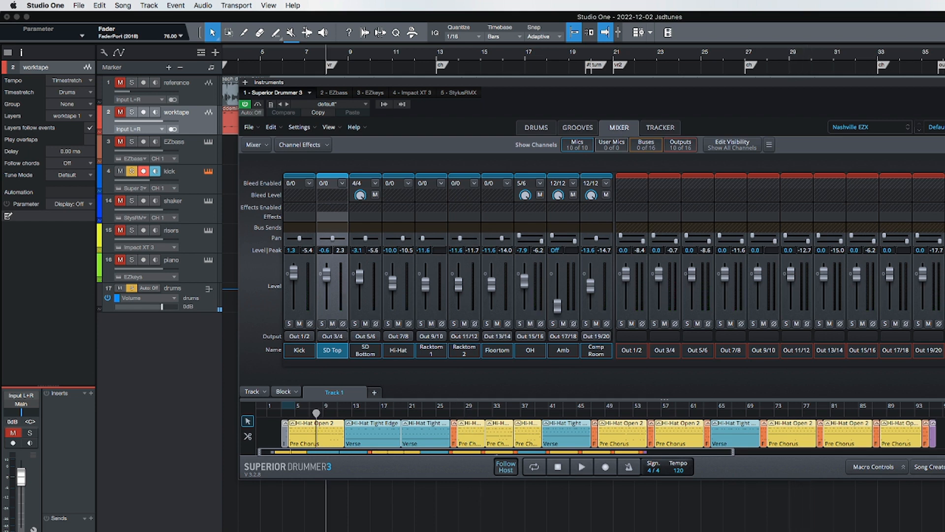
pyautogui.click(944, 83)
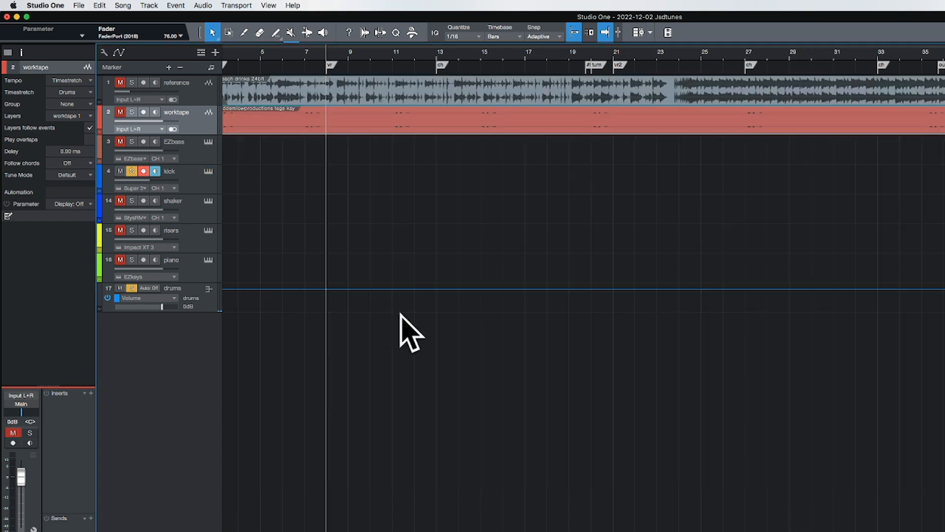
# - Unsolo the kick track
pyautogui.click(131, 171)
pyautogui.click(186, 181)
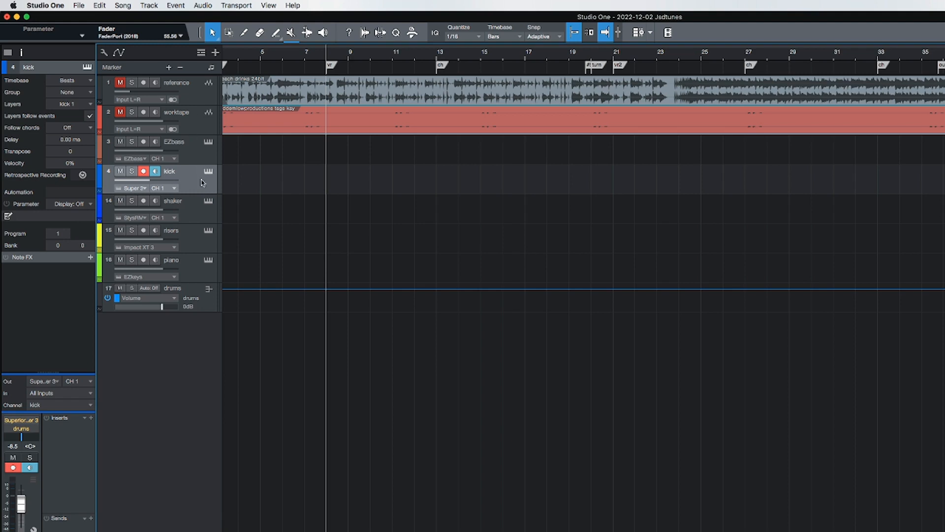
pyautogui.click(196, 293)
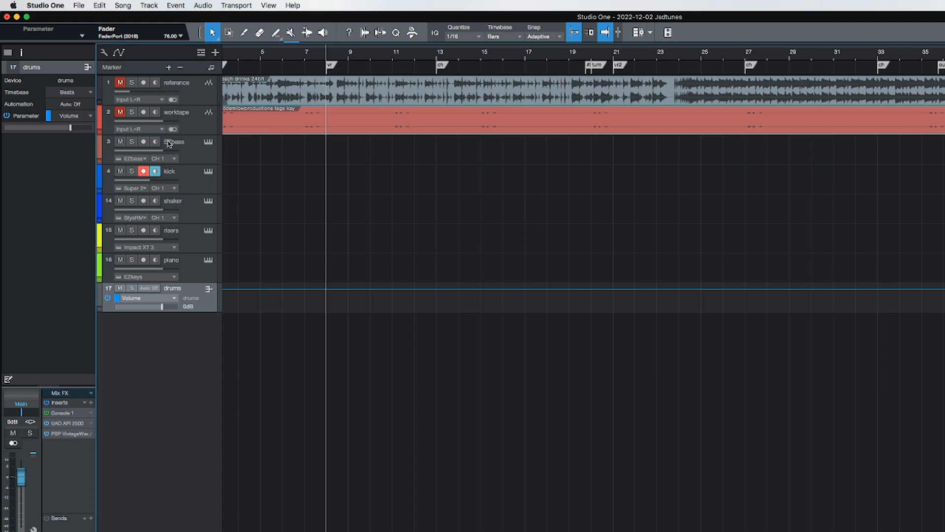
pyautogui.click(192, 183)
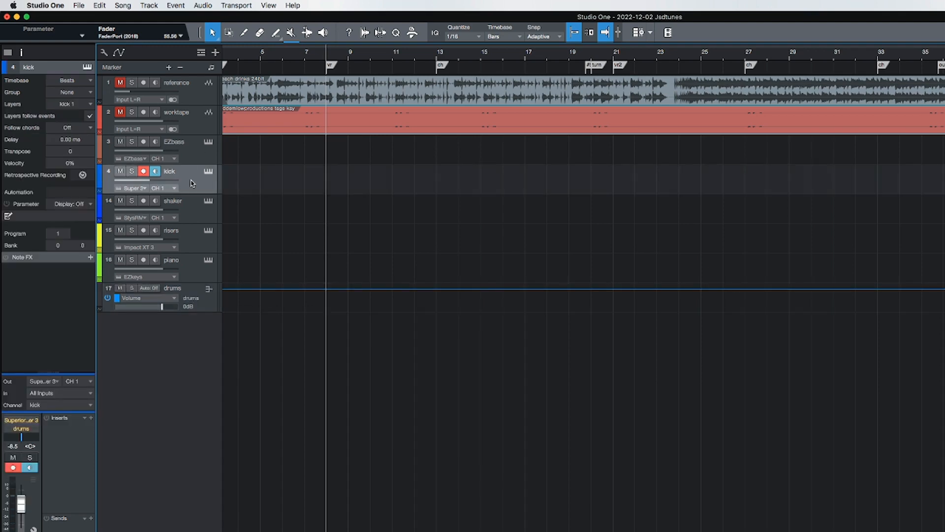
pyautogui.rightClick(192, 183)
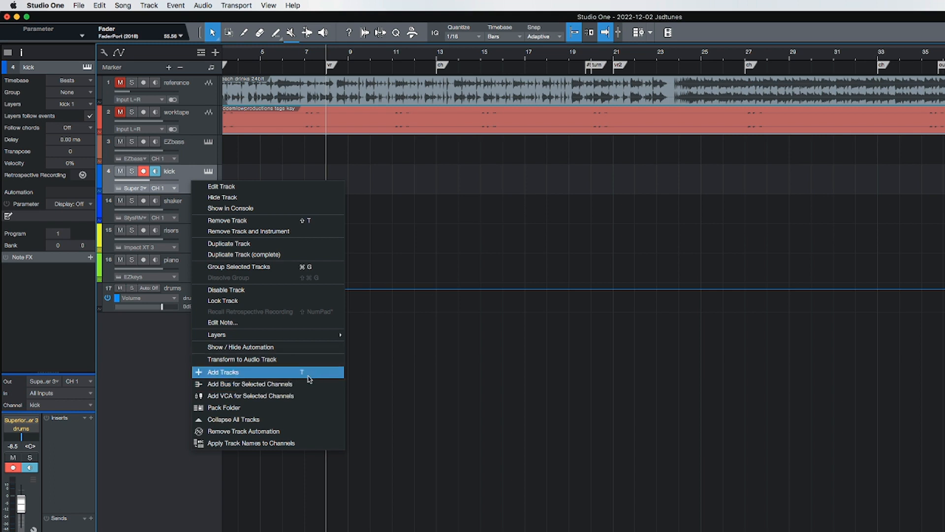
pyautogui.click(497, 388)
# - Open and inspect each insert plugin on the drums channel: Console 1, UAD API 2500 and PSP VintageWarmer2
pyautogui.click(192, 294)
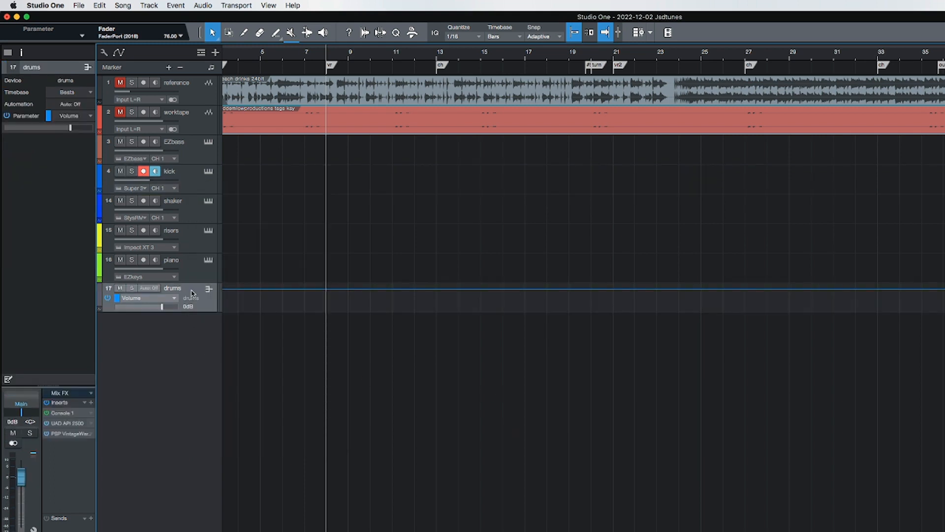
pyautogui.click(68, 414)
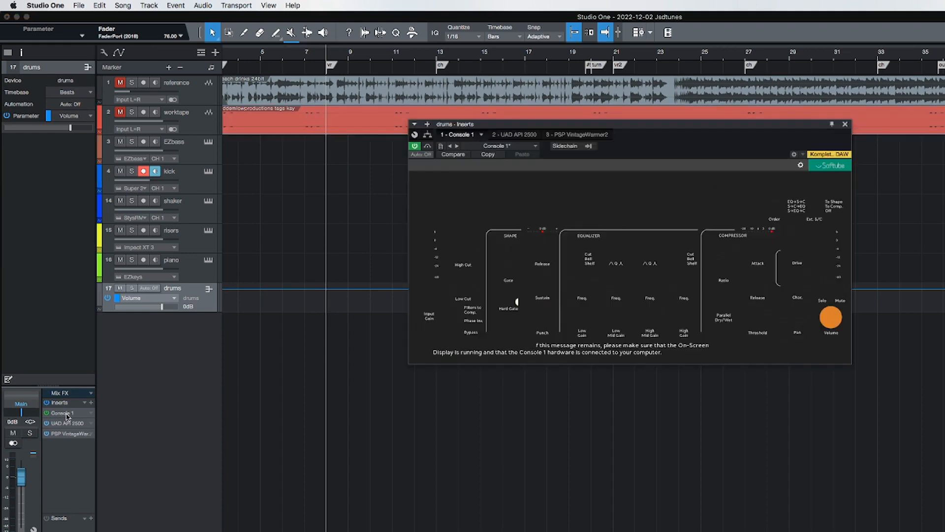
pyautogui.click(846, 126)
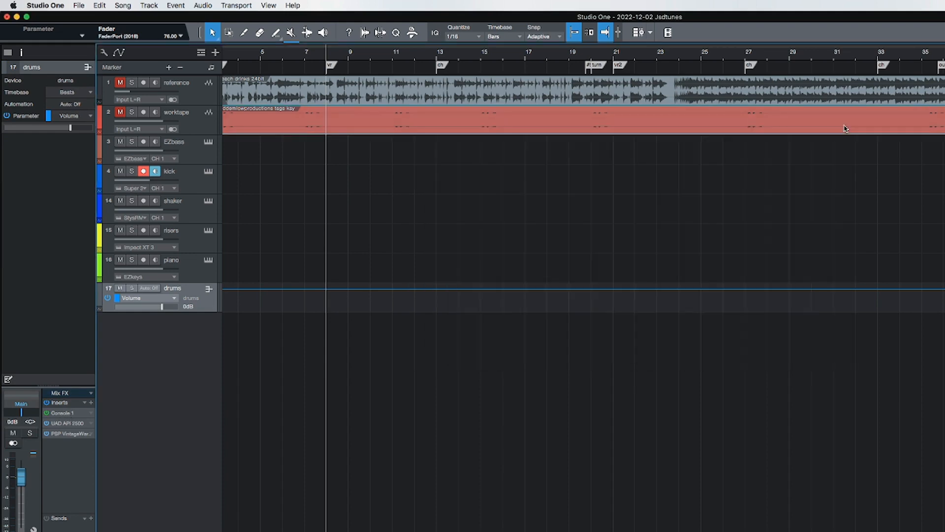
pyautogui.click(74, 423)
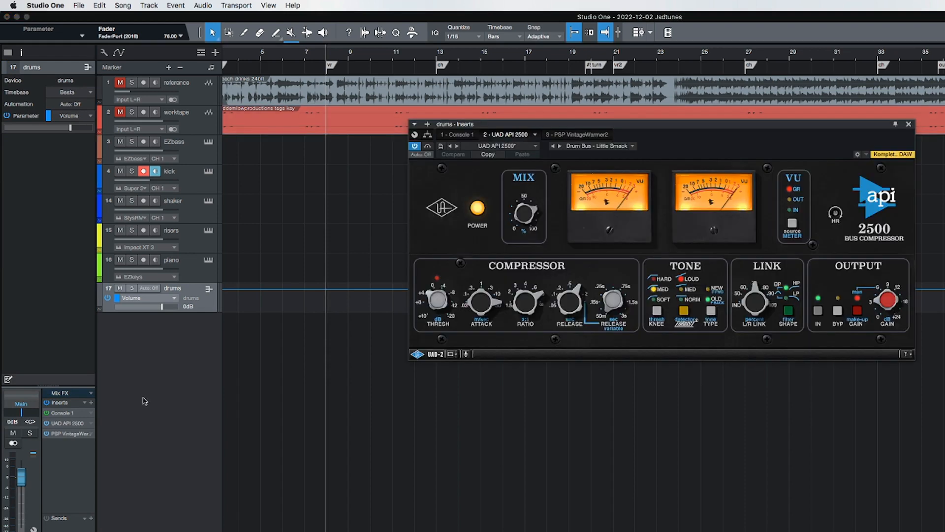
pyautogui.click(909, 125)
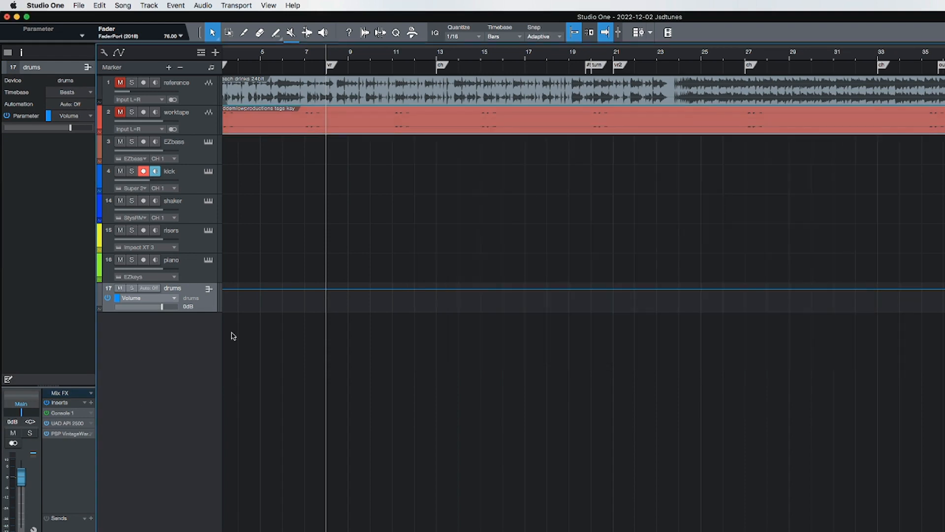
pyautogui.click(67, 435)
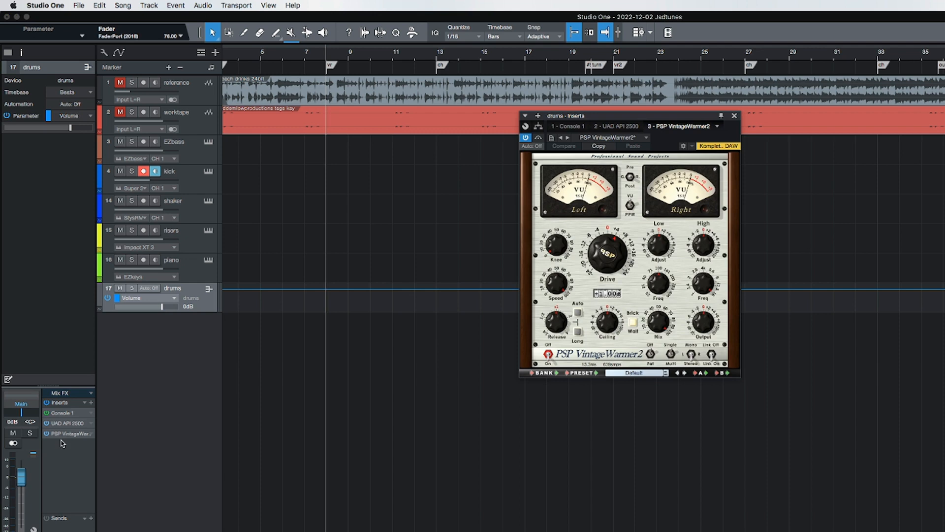
pyautogui.click(734, 116)
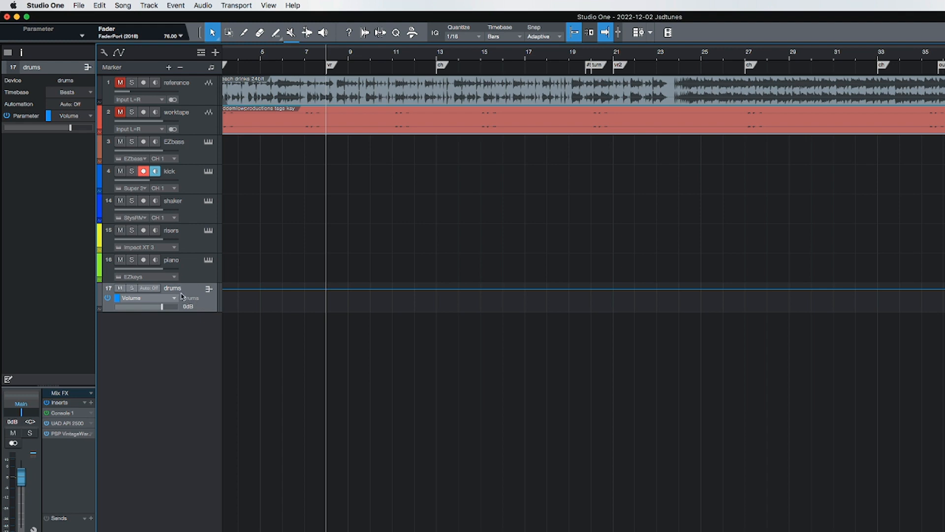
# - Disarm recording on the kick track and select the piano track
pyautogui.click(189, 178)
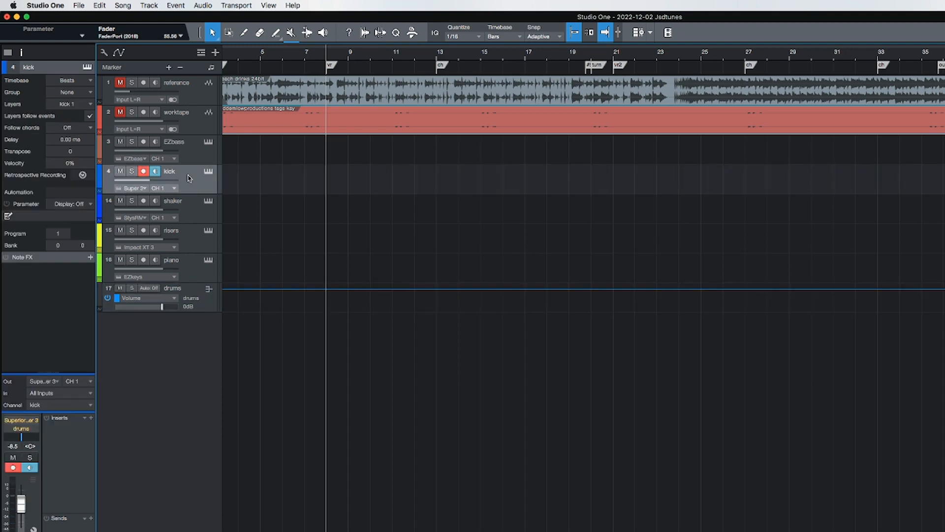
pyautogui.click(143, 172)
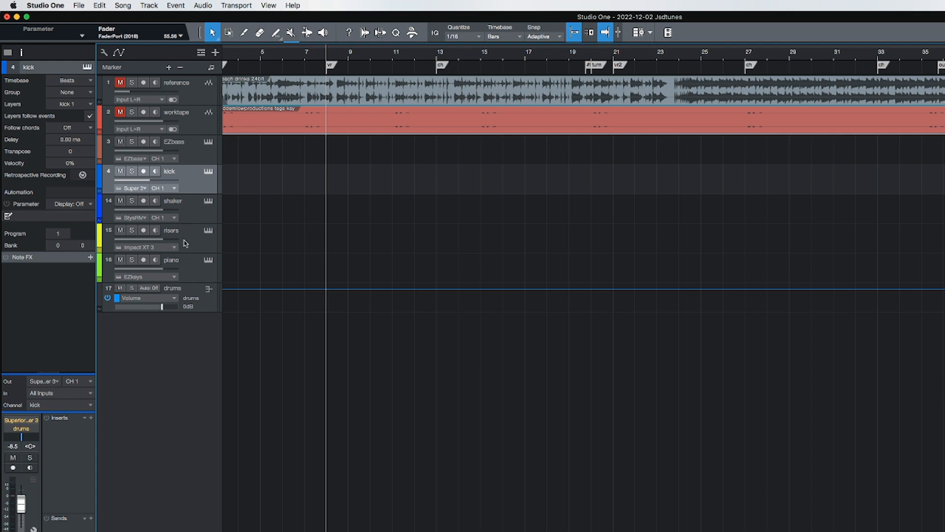
pyautogui.click(196, 277)
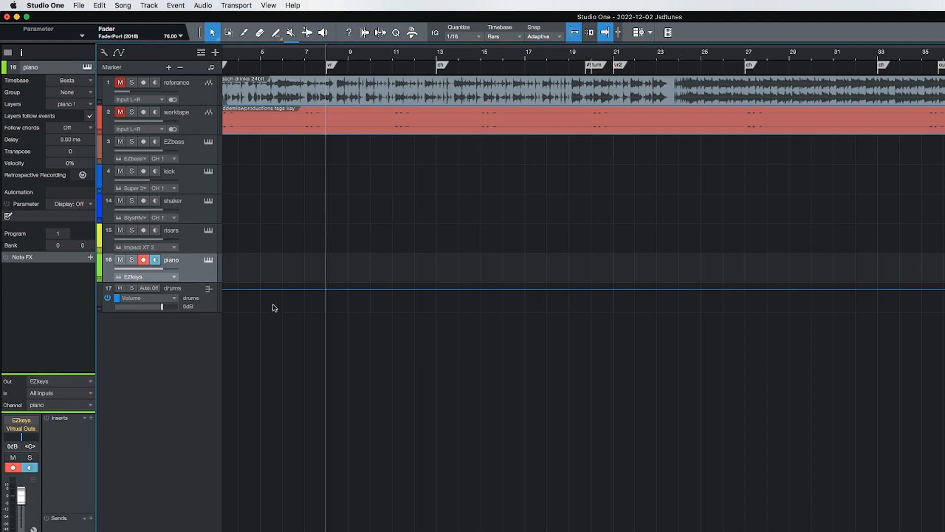
# - Add two stereo audio tracks named gtr below the piano track
pyautogui.doubleClick(372, 332)
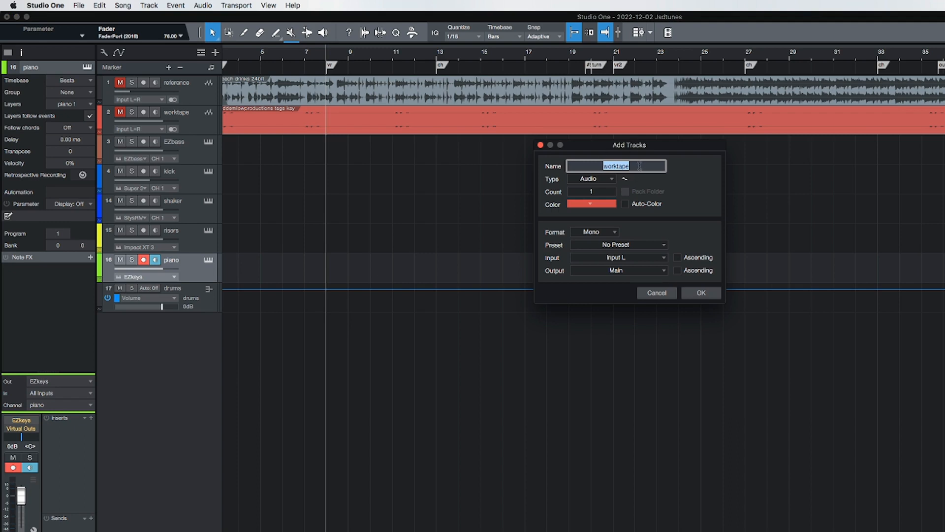
pyautogui.click(592, 192)
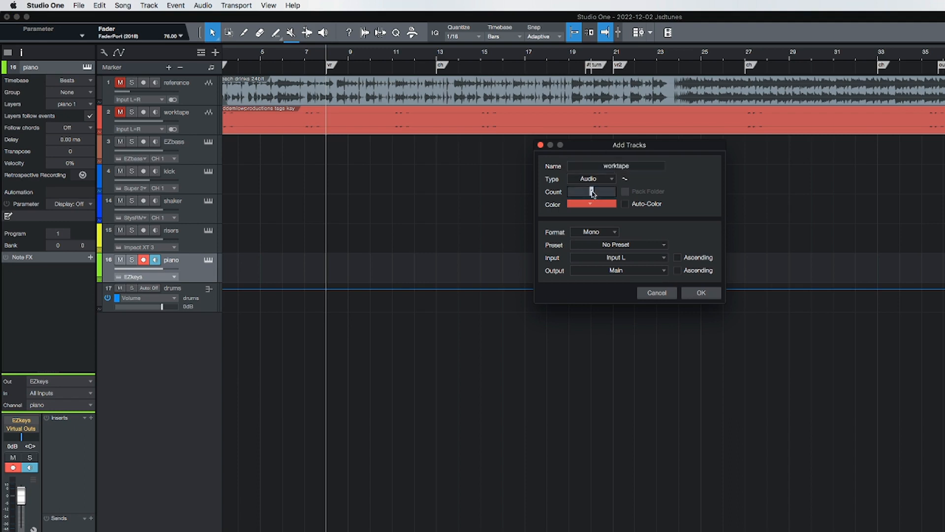
pyautogui.write('2')
pyautogui.click(586, 204)
pyautogui.click(721, 223)
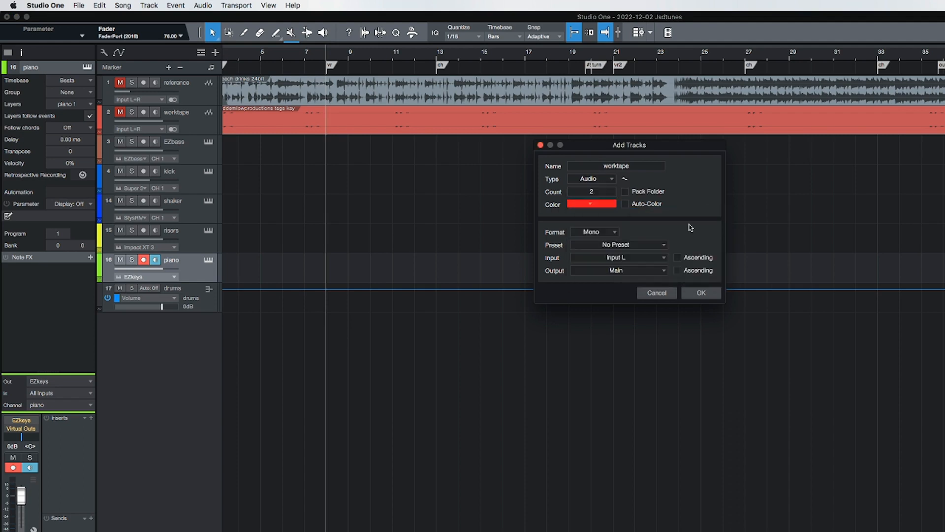
pyautogui.click(611, 234)
pyautogui.click(603, 254)
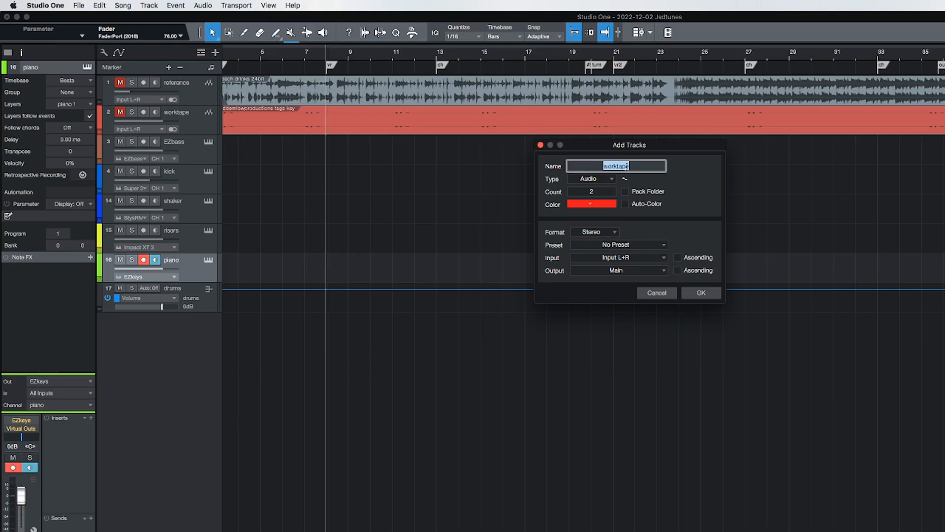
pyautogui.write('gtr')
pyautogui.click(701, 292)
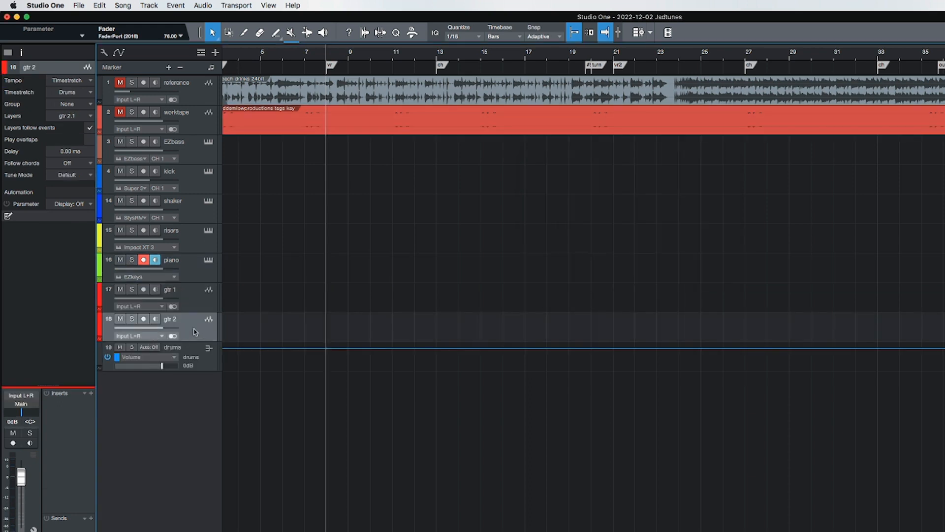
# - Mute and record-arm the gtr 2 track and rename it cut
pyautogui.click(120, 319)
pyautogui.click(143, 319)
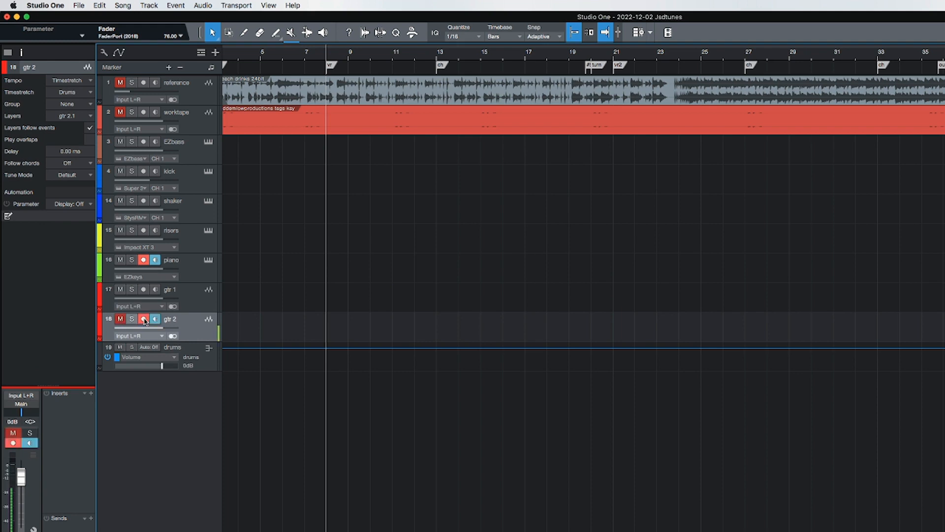
pyautogui.doubleClick(171, 319)
pyautogui.write('cut')
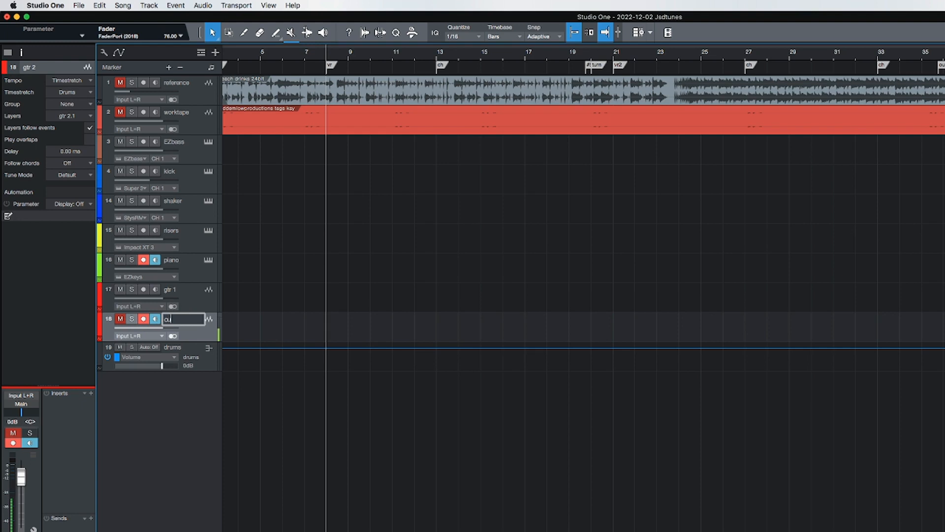
pyautogui.press('Return')
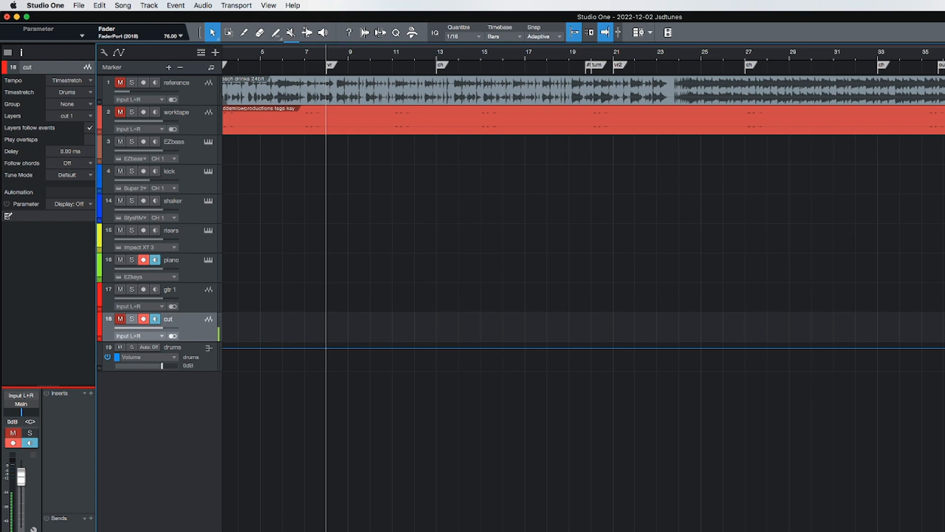
# - Route the cut track's output to Virtual Outs
pyautogui.click(199, 299)
pyautogui.click(185, 325)
pyautogui.click(23, 404)
pyautogui.click(35, 425)
# - Compare the channel settings of the gtr 1 and cut tracks
pyautogui.click(190, 305)
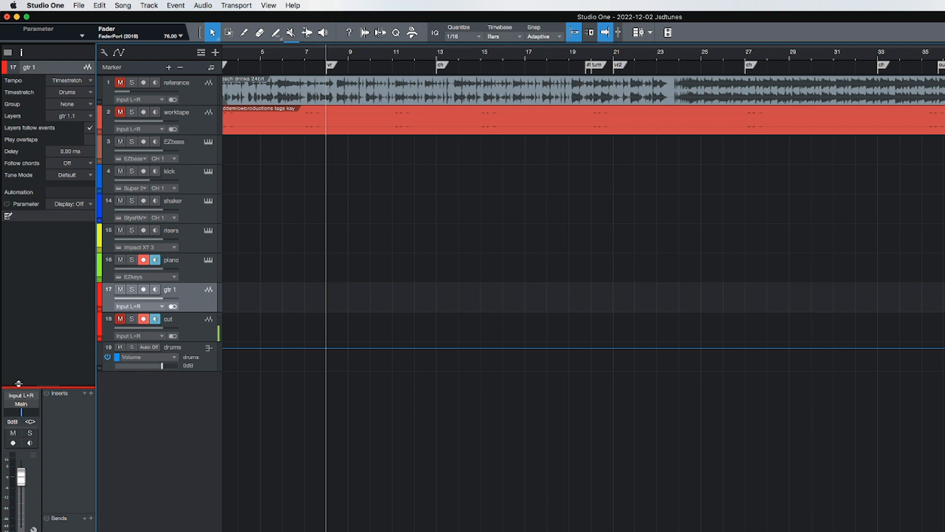
pyautogui.click(202, 332)
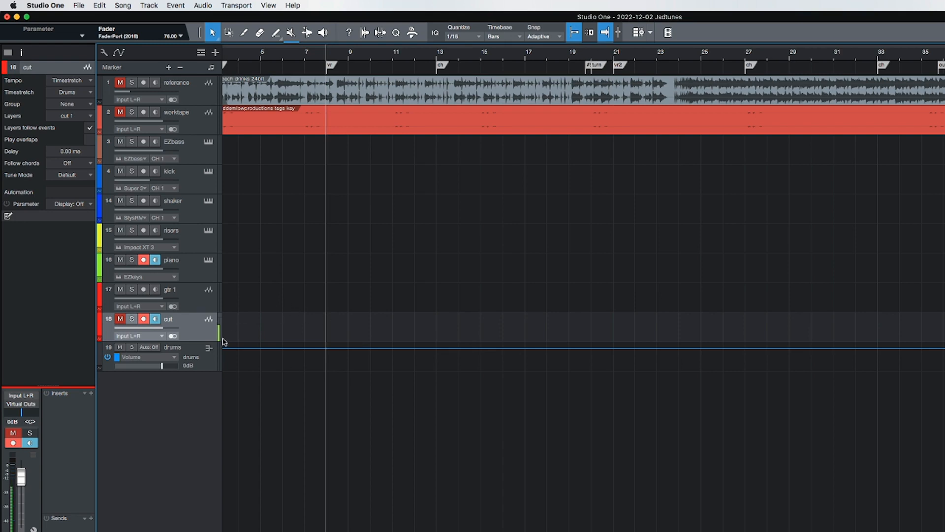
pyautogui.click(206, 303)
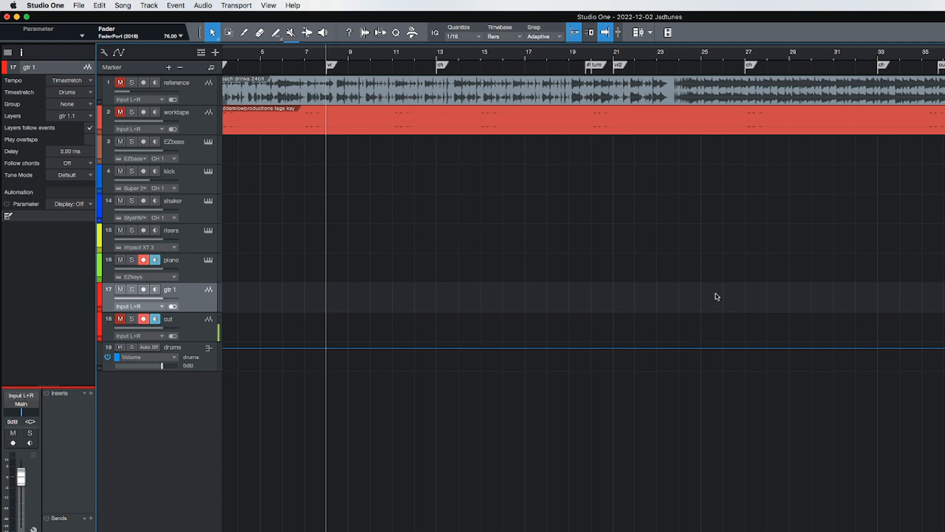
pyautogui.click(196, 323)
pyautogui.click(190, 300)
pyautogui.click(193, 322)
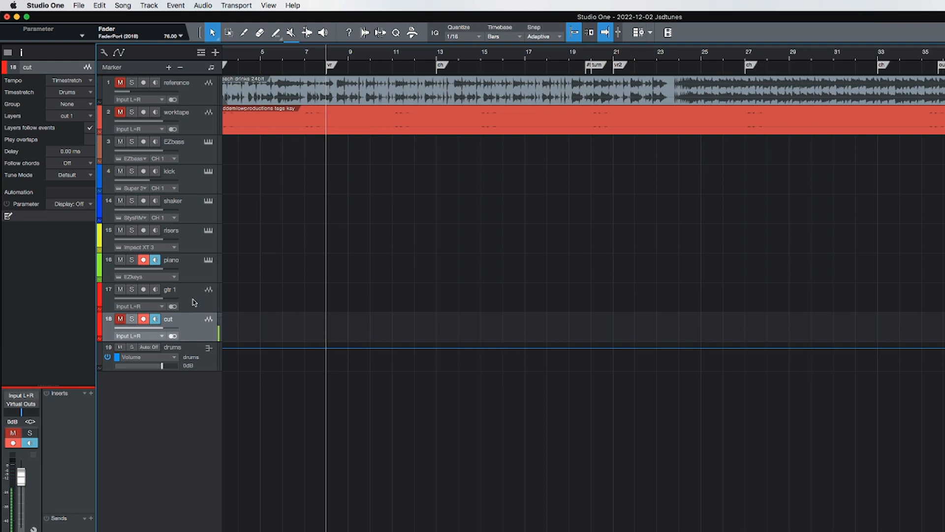
pyautogui.click(197, 300)
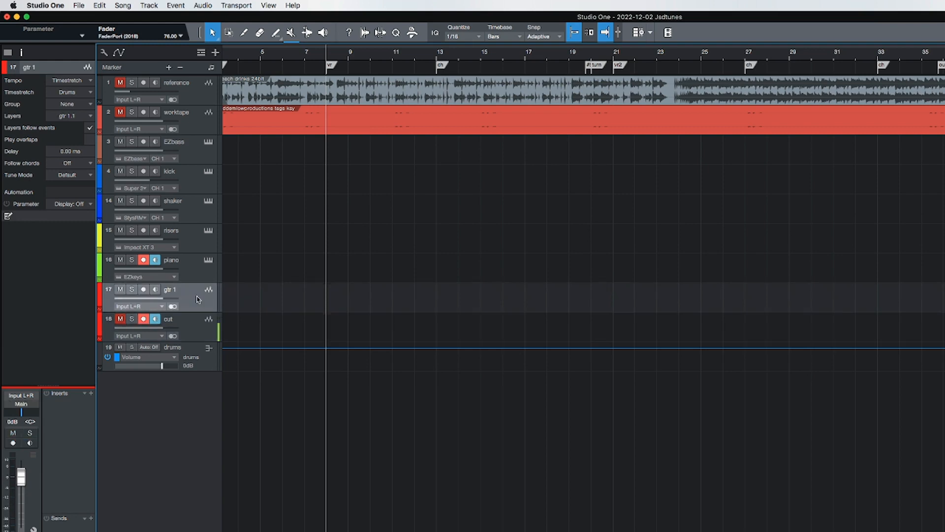
# - Add two more stereo gtr audio tracks below gtr 1
pyautogui.press('t')
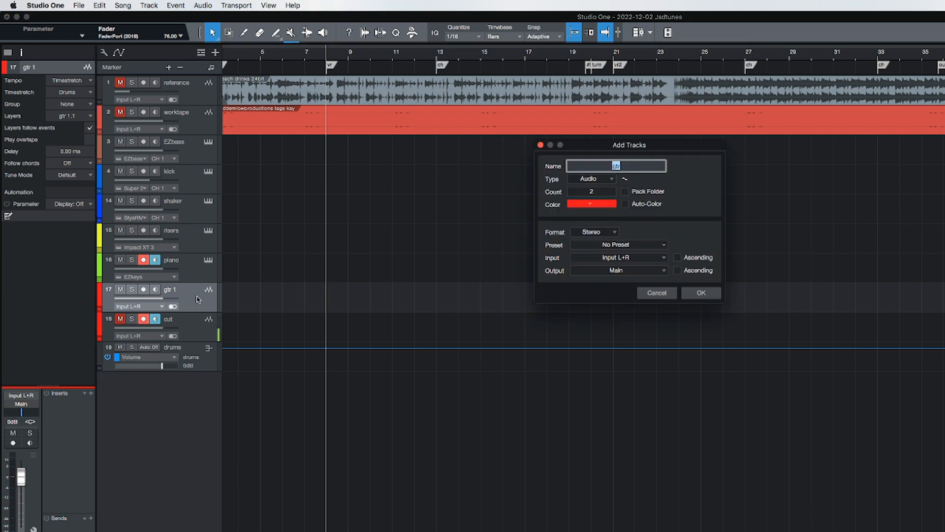
pyautogui.click(700, 294)
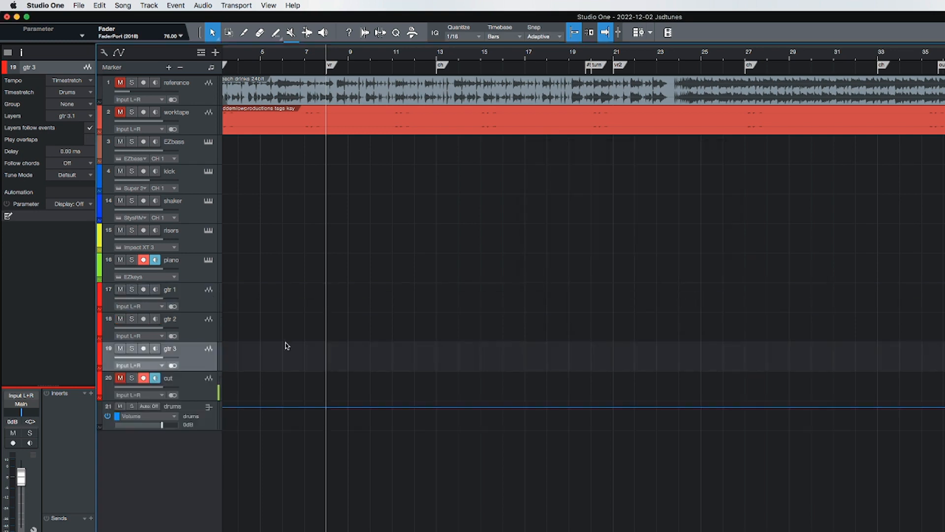
# - Add one stereo audio track named vox in pink below the cut track
pyautogui.click(185, 304)
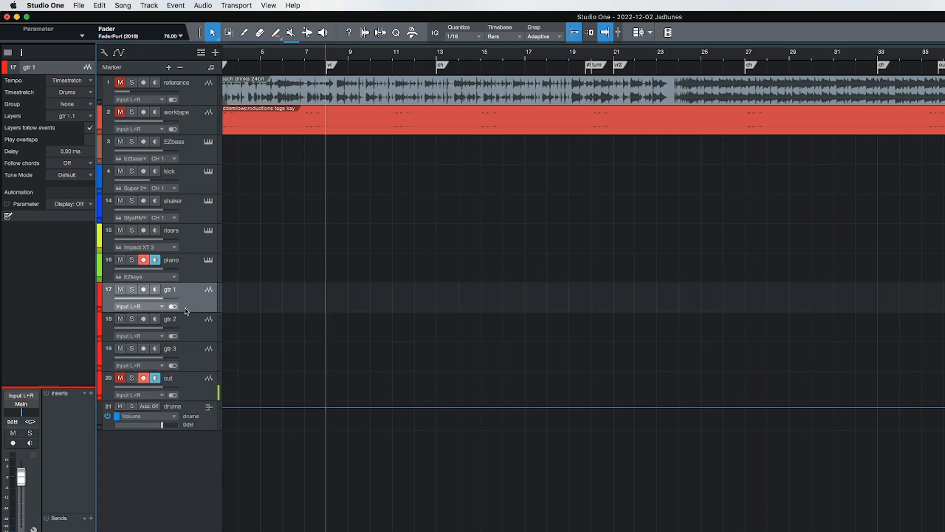
pyautogui.click(196, 387)
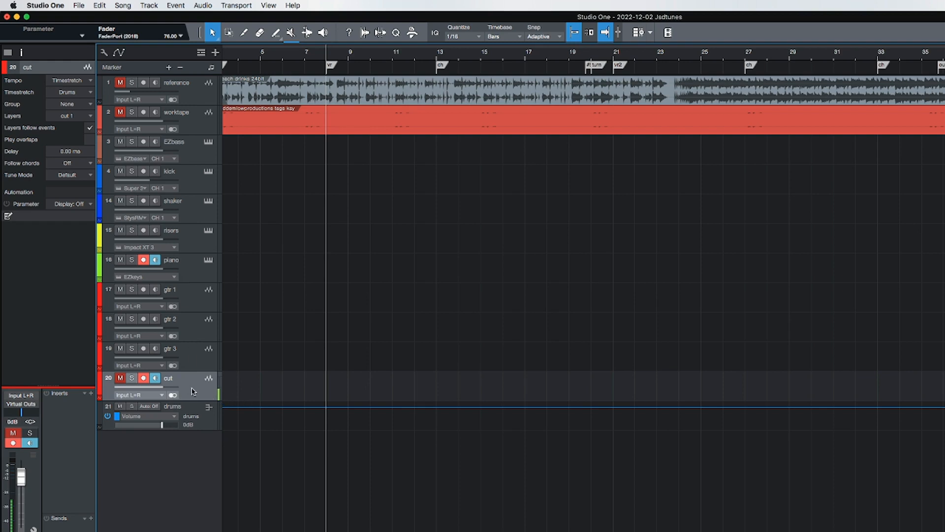
pyautogui.press('t')
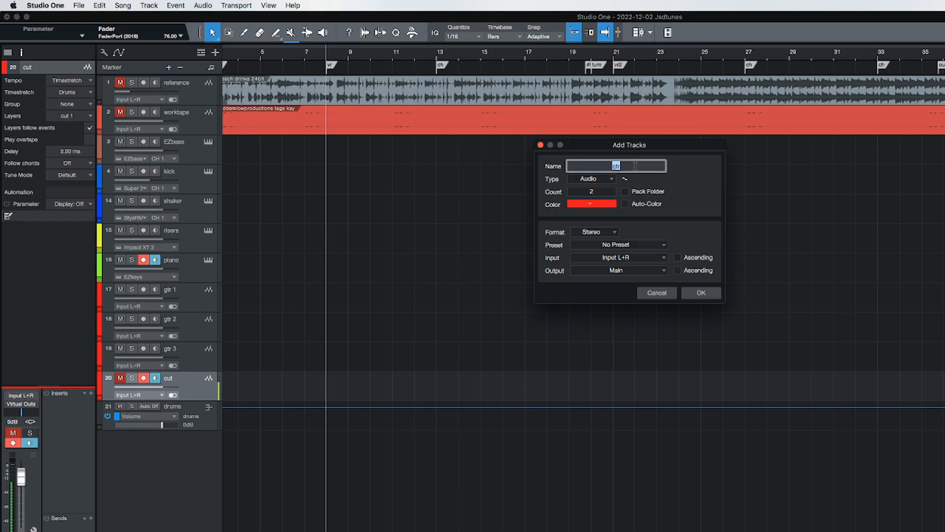
pyautogui.click(593, 195)
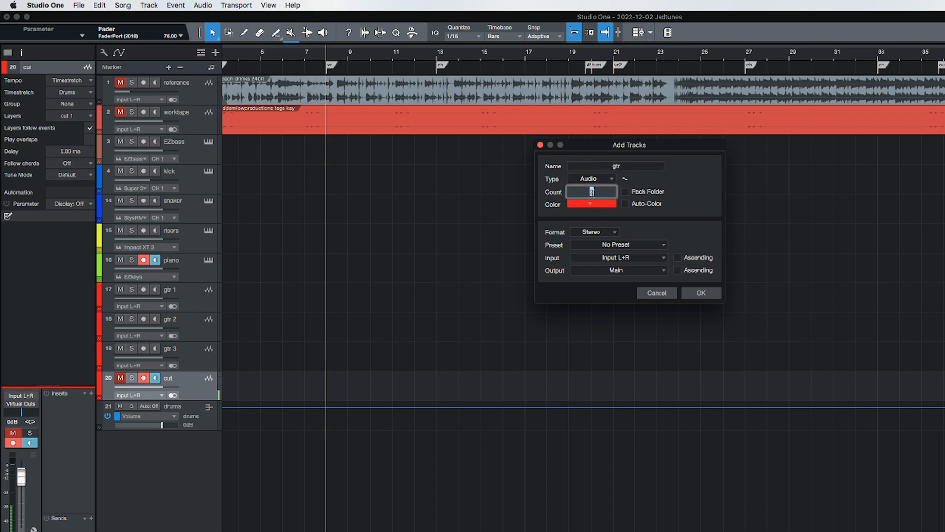
pyautogui.write('1')
pyautogui.press('Return')
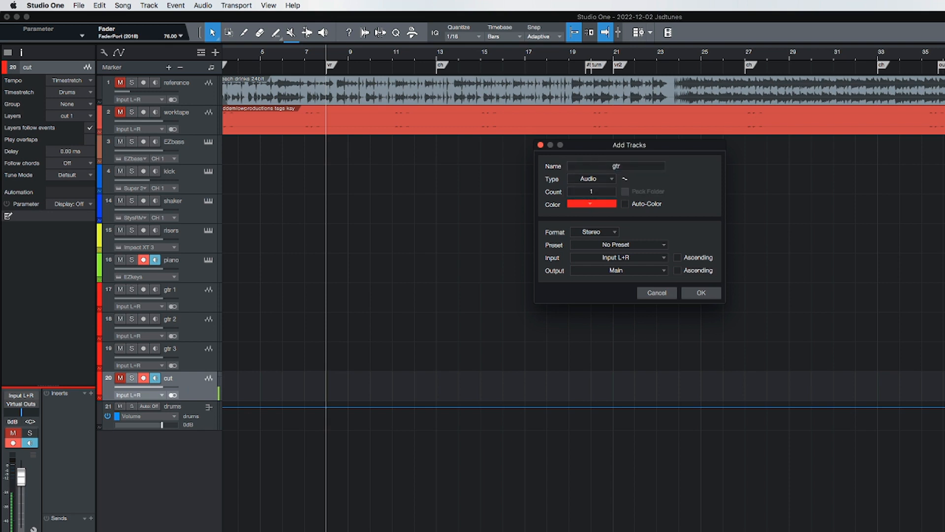
pyautogui.click(604, 206)
pyautogui.click(694, 224)
pyautogui.click(619, 168)
pyautogui.write('vox')
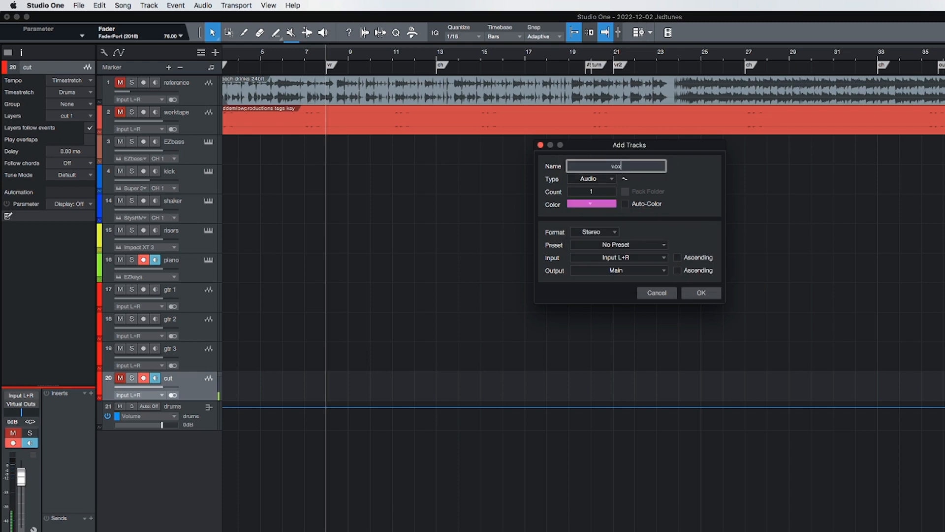
pyautogui.click(701, 293)
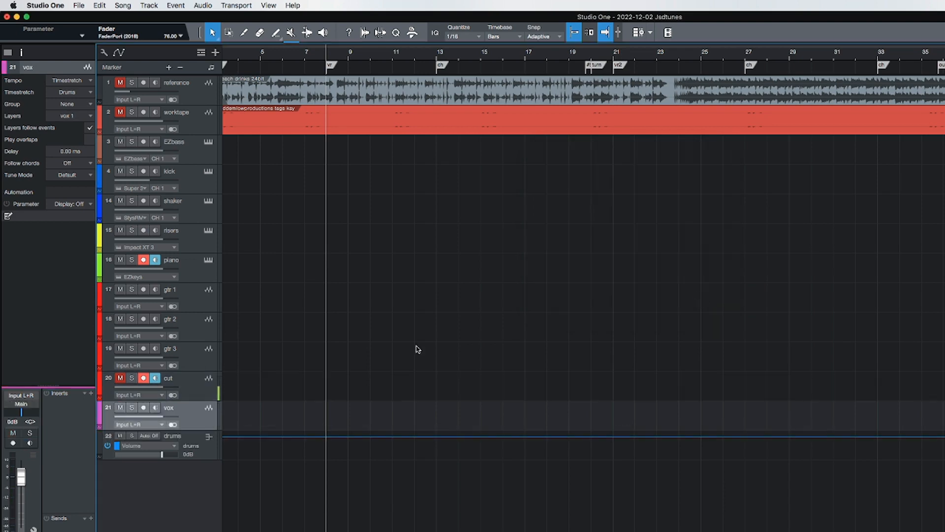
# - Move the vox track above the cut track and unmute the reference track
pyautogui.moveTo(193, 414); pyautogui.dragTo(186, 394)
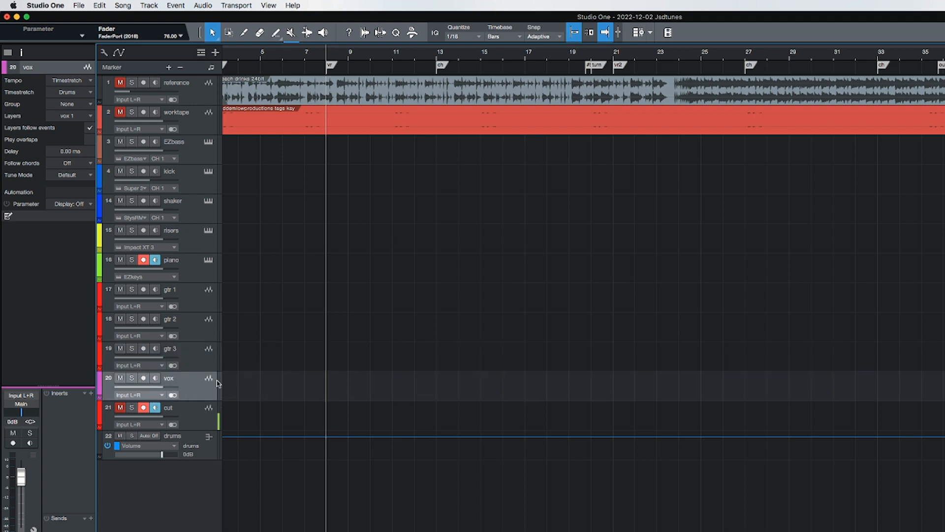
pyautogui.click(195, 414)
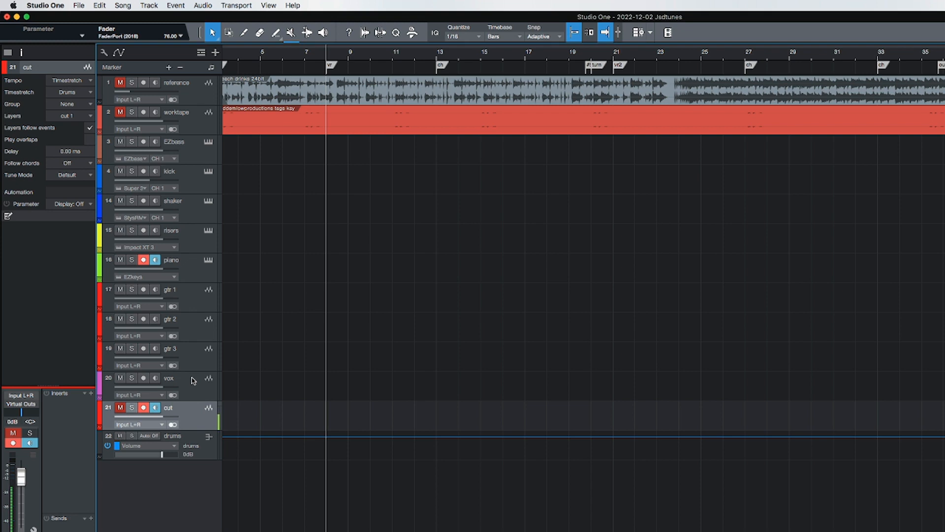
pyautogui.click(120, 82)
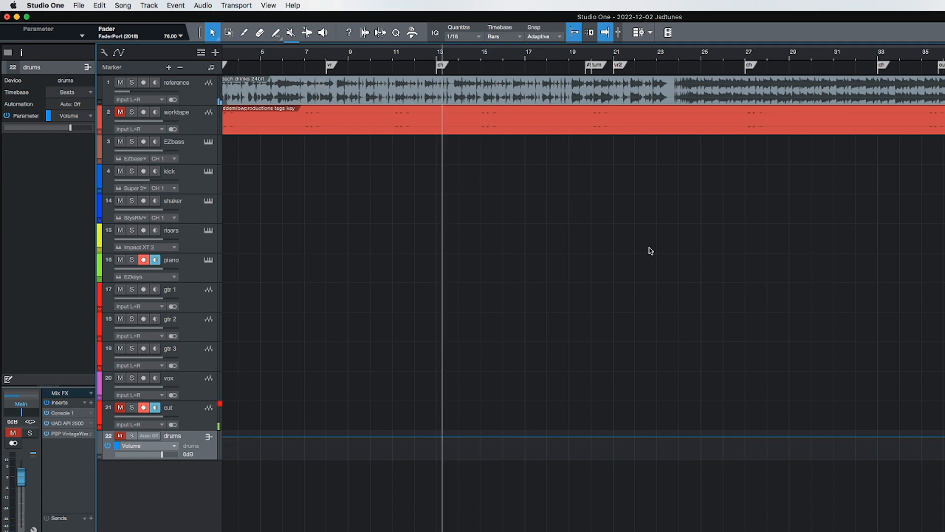